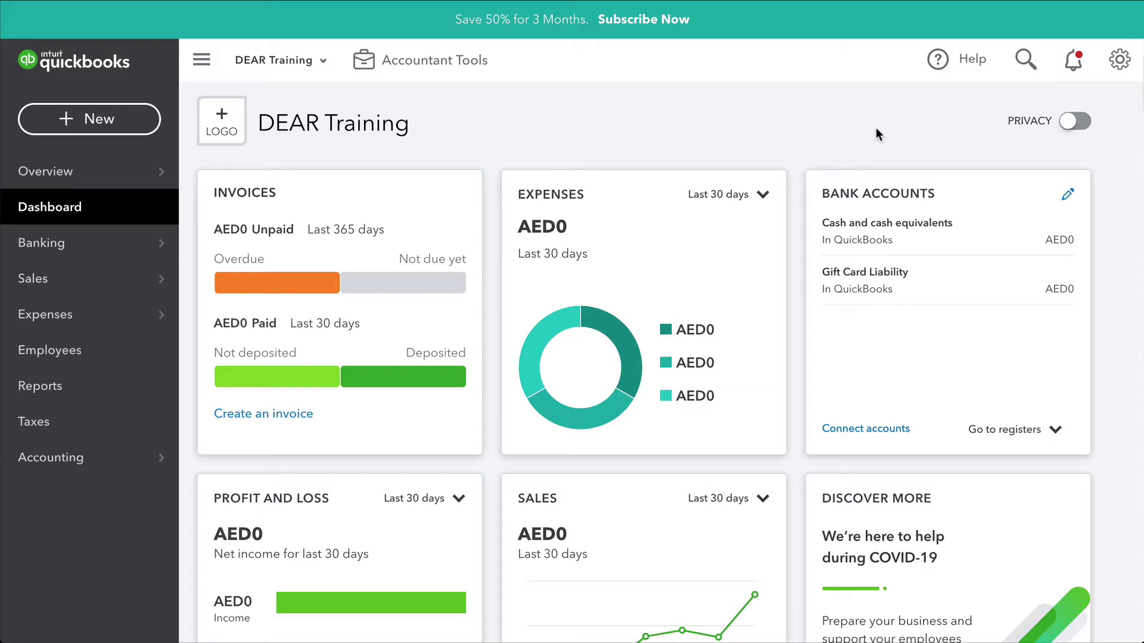
# - Turn off Track inventory quantity on hand under Products and services in QuickBooks sales settings
pyautogui.click(1120, 59)
pyautogui.click(496, 189)
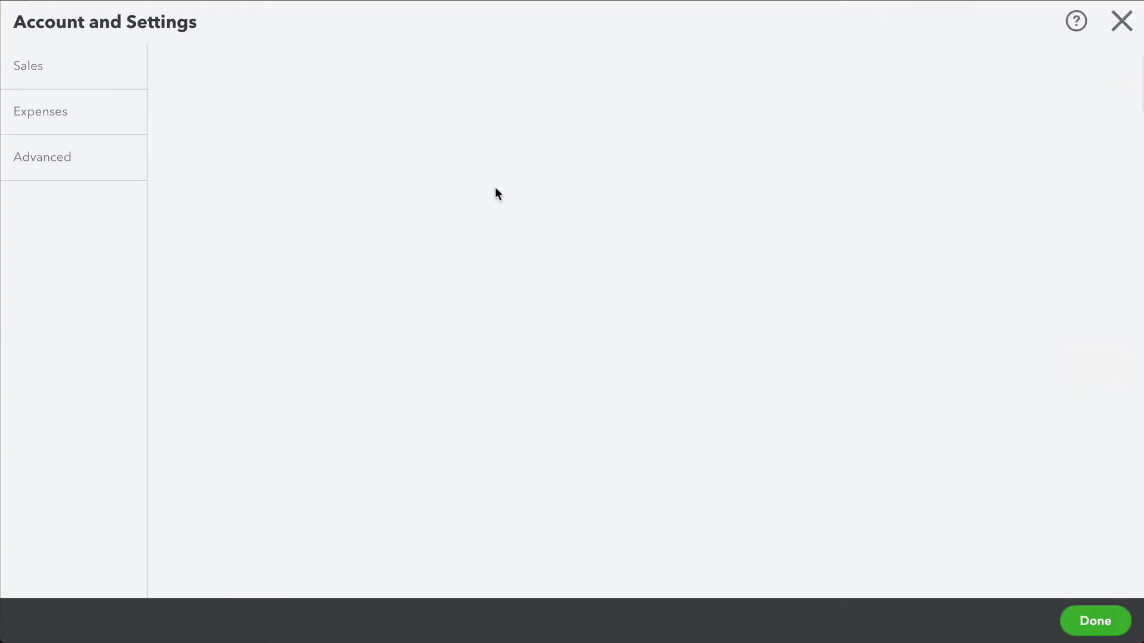
pyautogui.click(81, 166)
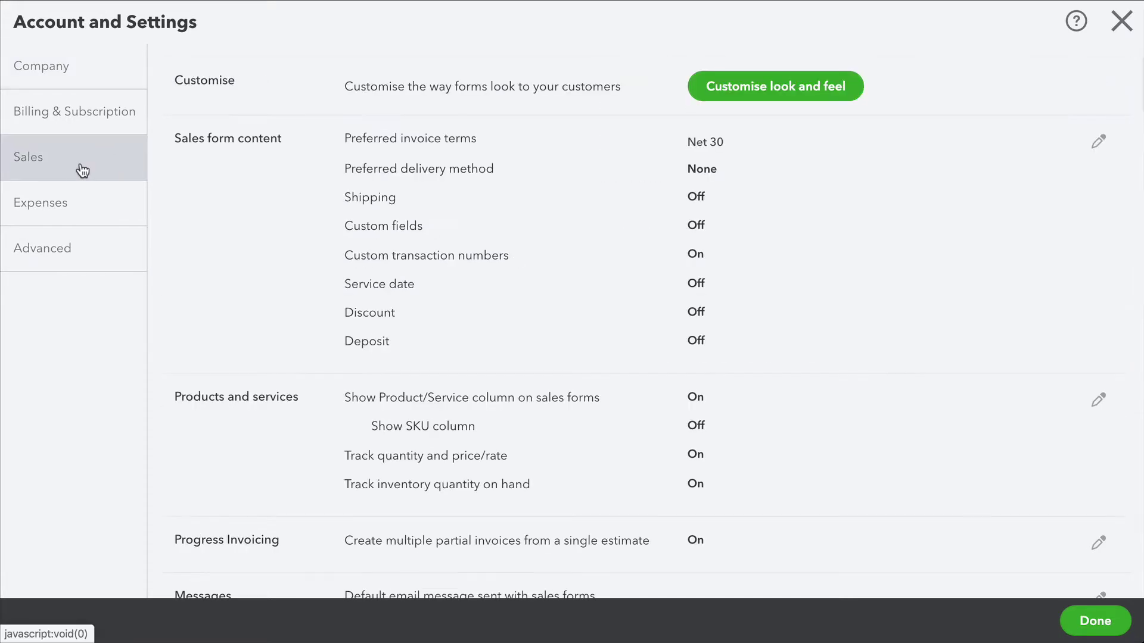
pyautogui.scroll(-3, 863, 270)
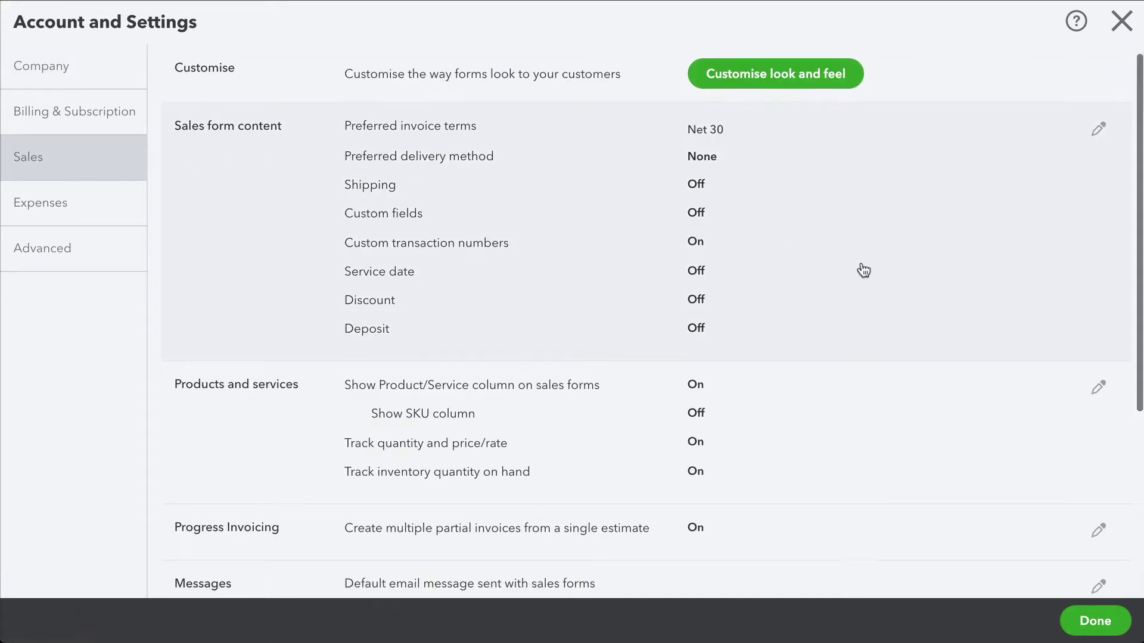
pyautogui.click(1097, 226)
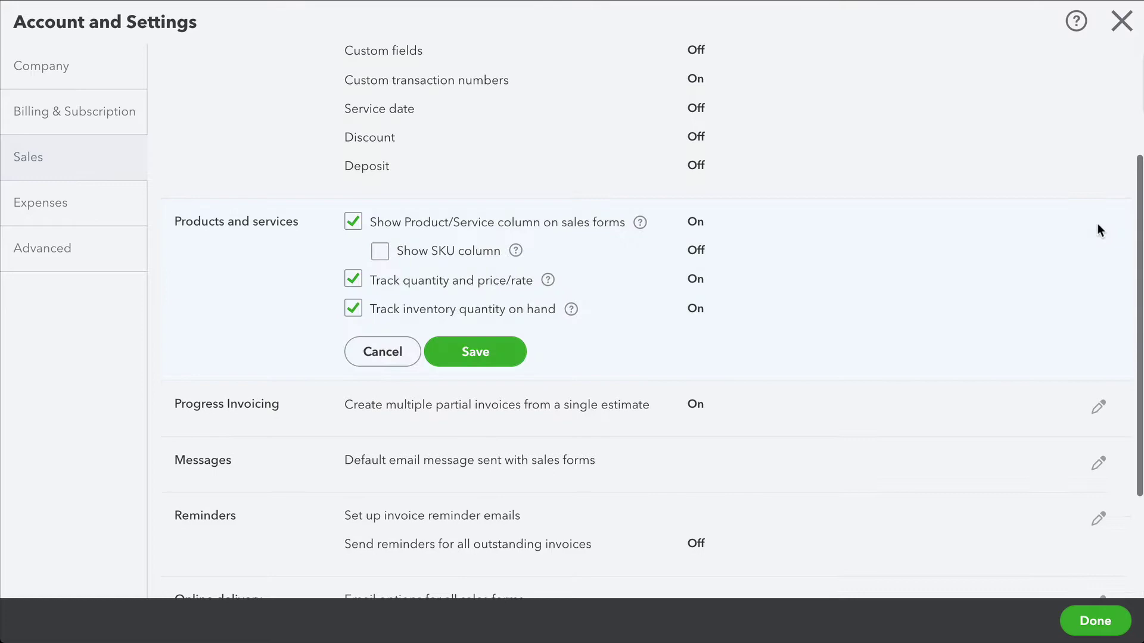
pyautogui.click(358, 306)
pyautogui.click(452, 344)
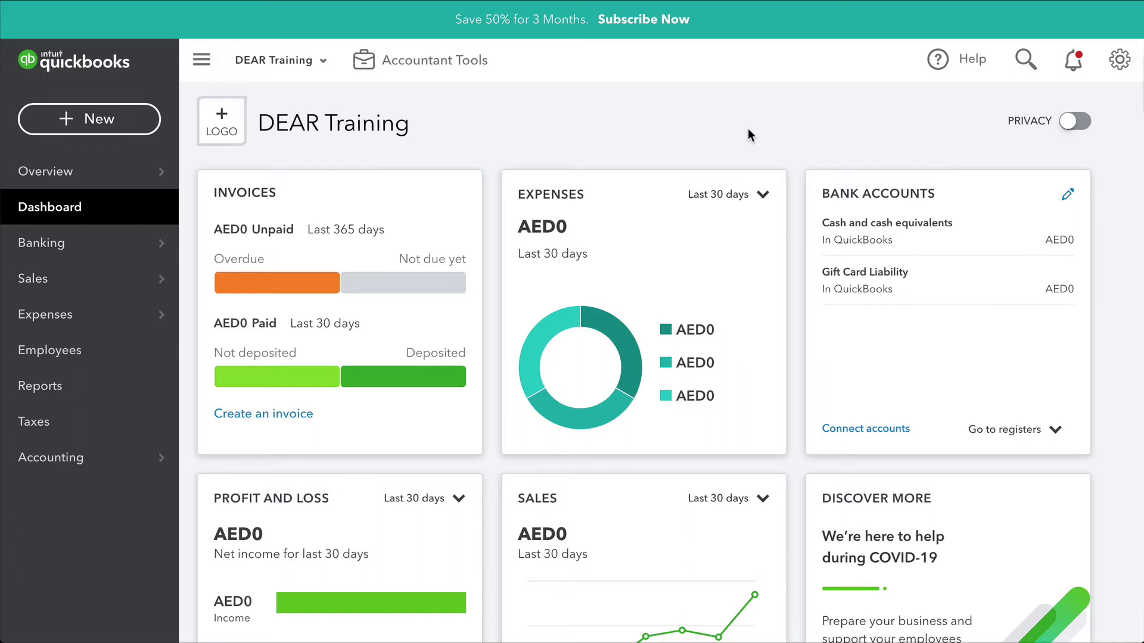
# - Create a new Accounts receivable (A/R) type account named 'Accounts Receivable' in the chart of accounts
pyautogui.click(117, 462)
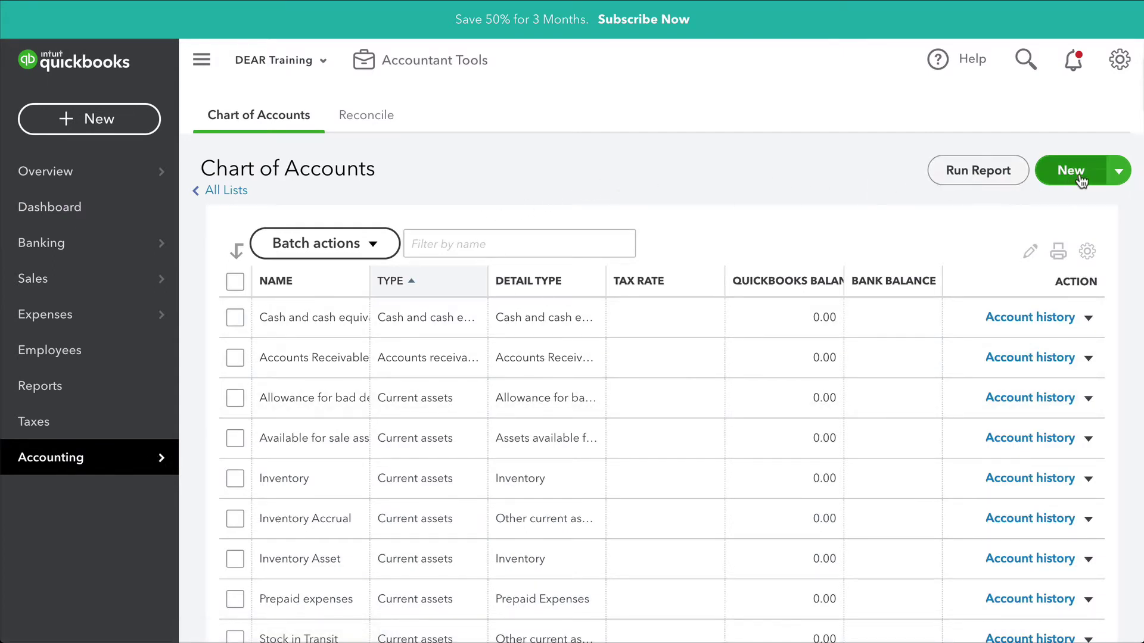
pyautogui.click(1060, 173)
pyautogui.click(505, 129)
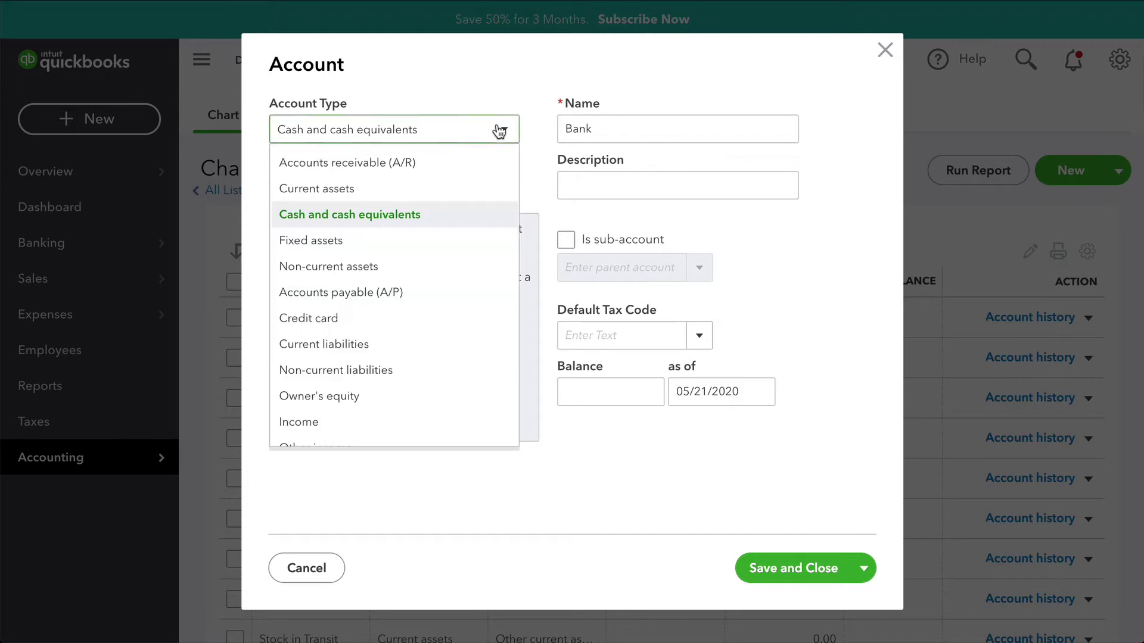
pyautogui.click(409, 162)
pyautogui.click(730, 133)
pyautogui.tripleClick(730, 133)
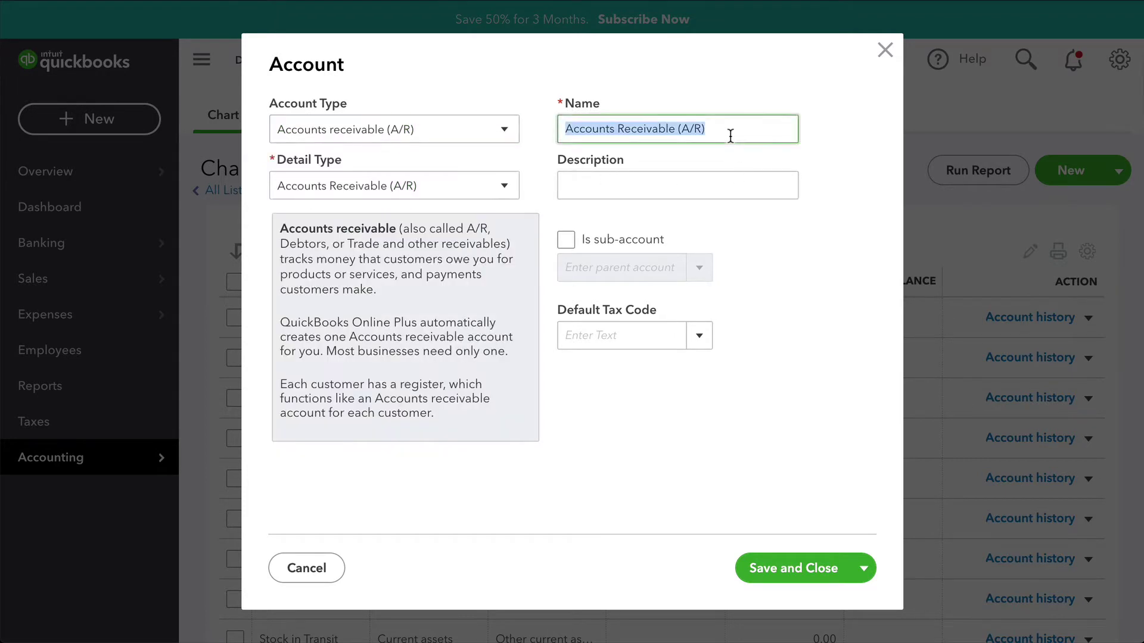
pyautogui.click(738, 122)
pyautogui.press('BackSpace')
pyautogui.press('BackSpace')
pyautogui.press('BackSpace')
pyautogui.press('BackSpace')
pyautogui.press('BackSpace')
pyautogui.press('BackSpace')
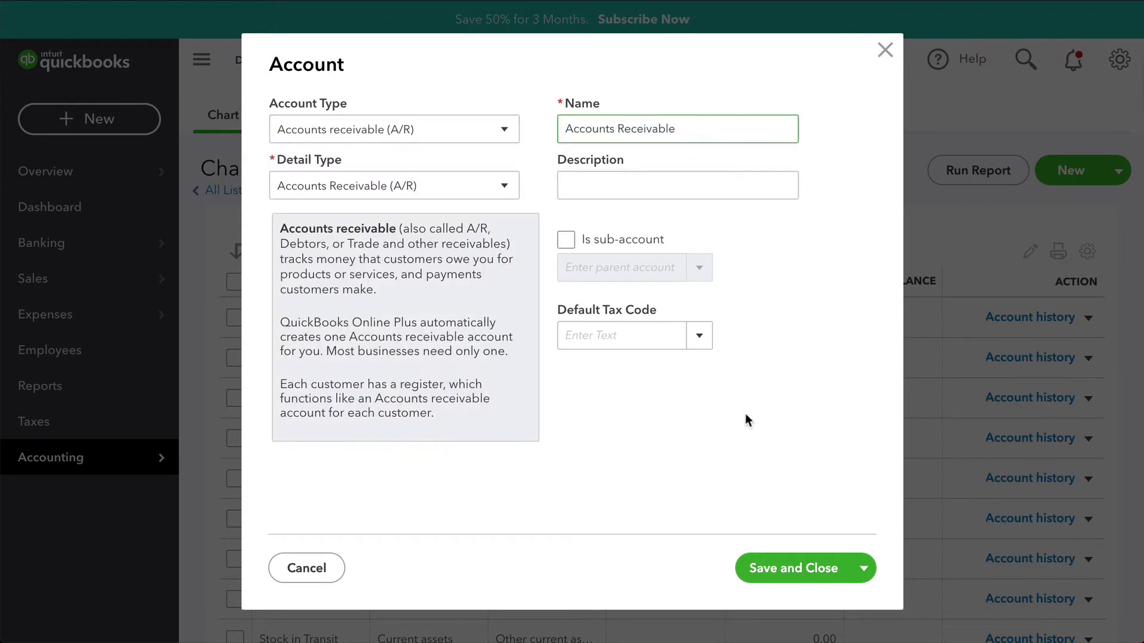
pyautogui.click(765, 562)
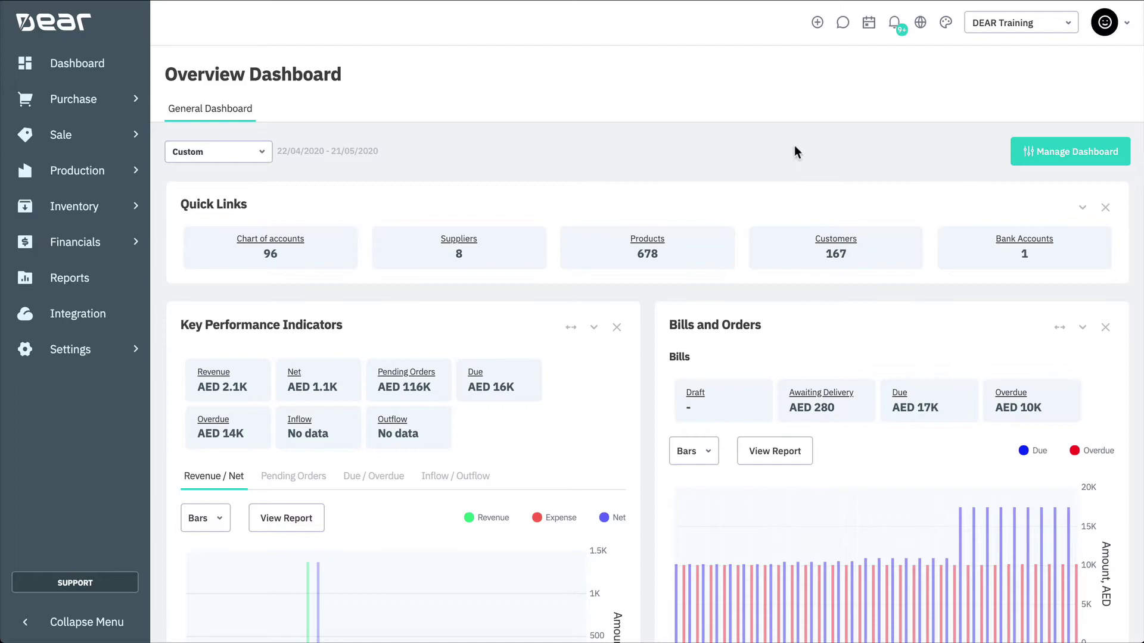
# - Connect DEAR to QuickBooks Online, keeping existing DEAR data, and authorise access on the Intuit page
pyautogui.click(122, 323)
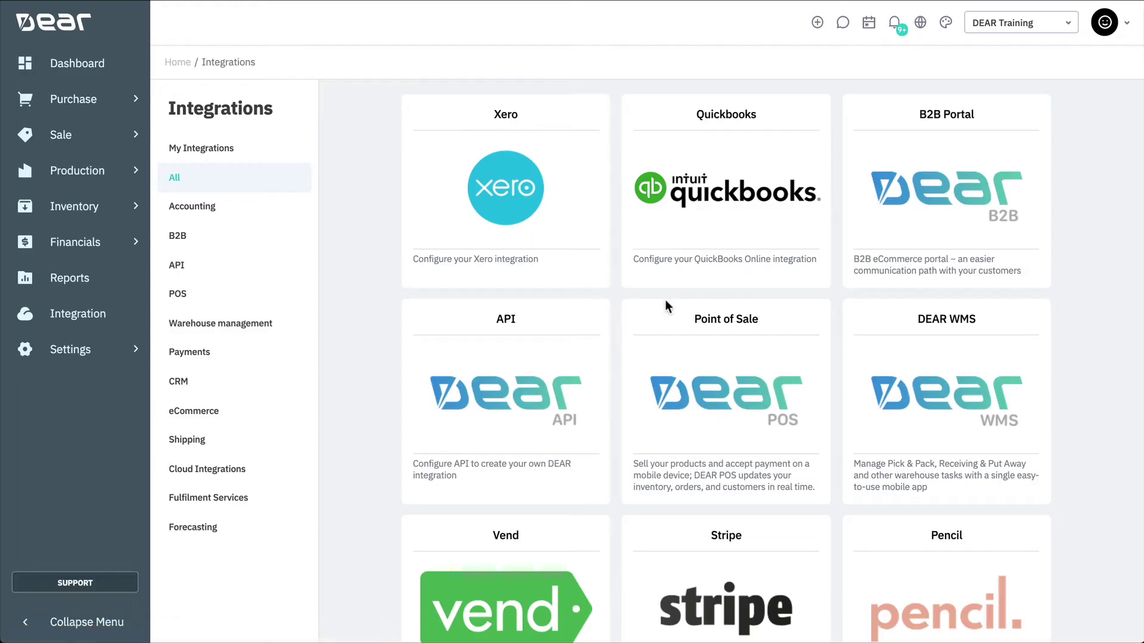
pyautogui.click(716, 244)
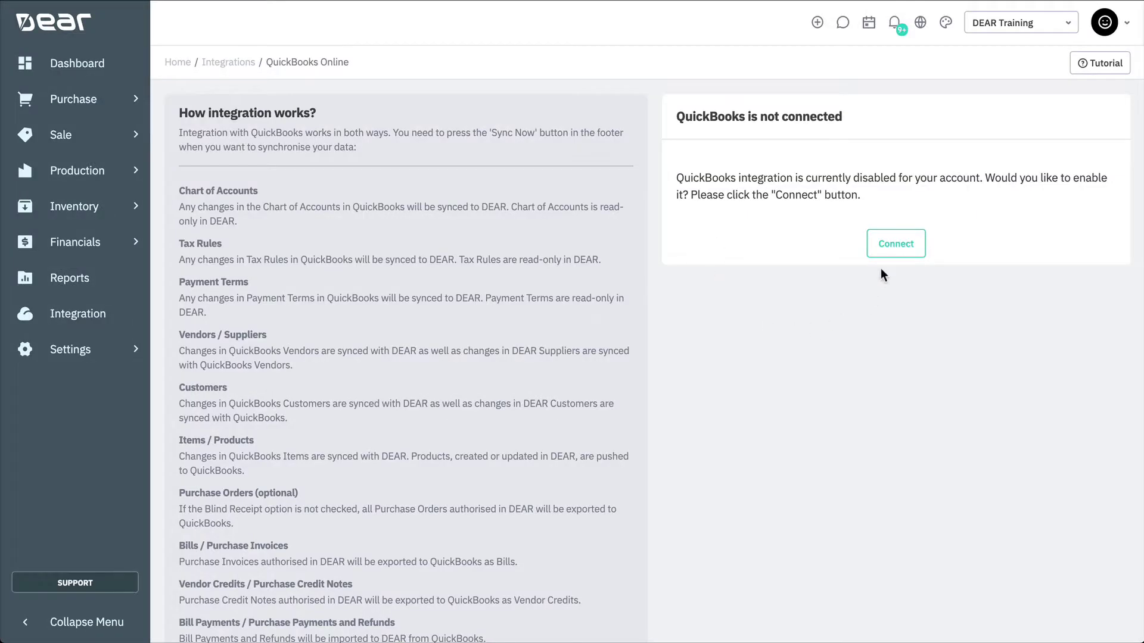
pyautogui.click(888, 247)
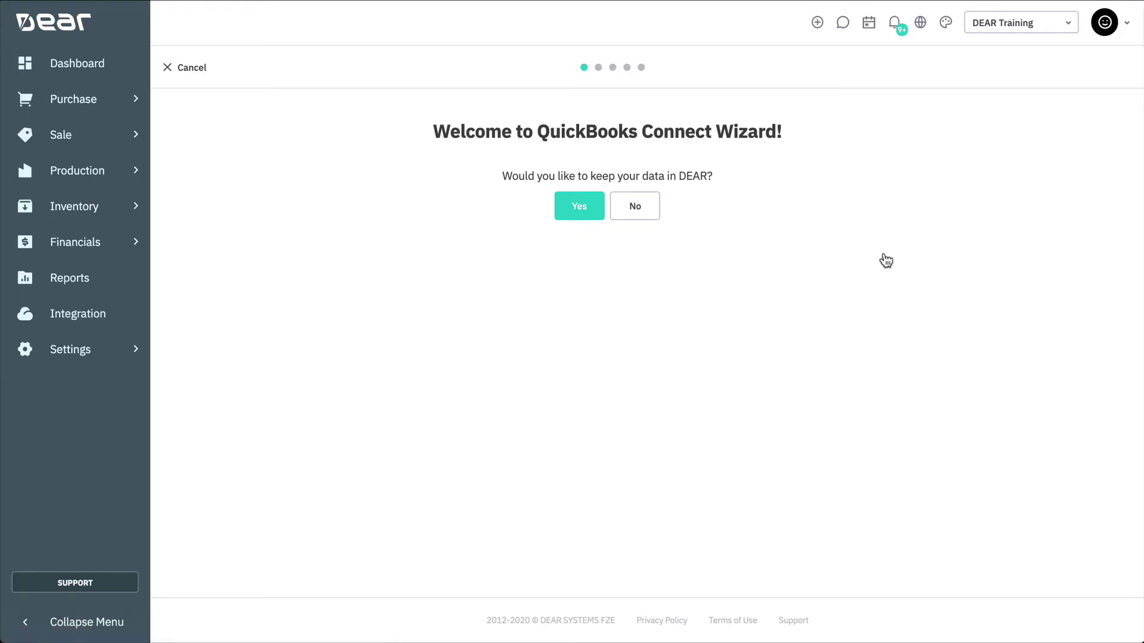
pyautogui.click(574, 210)
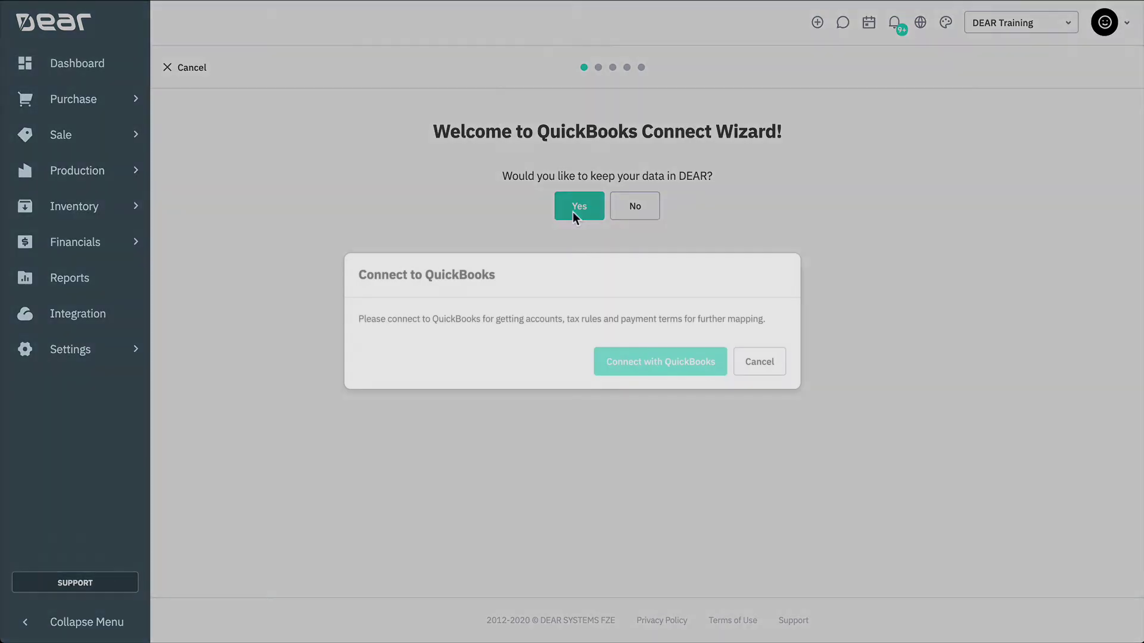
pyautogui.click(633, 370)
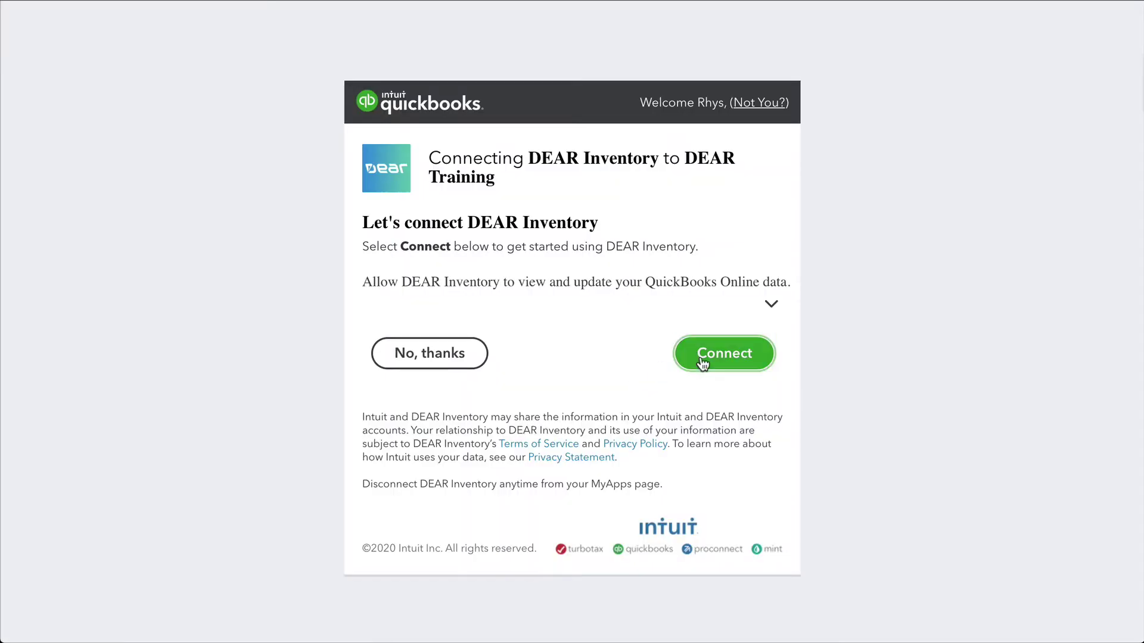
pyautogui.click(703, 362)
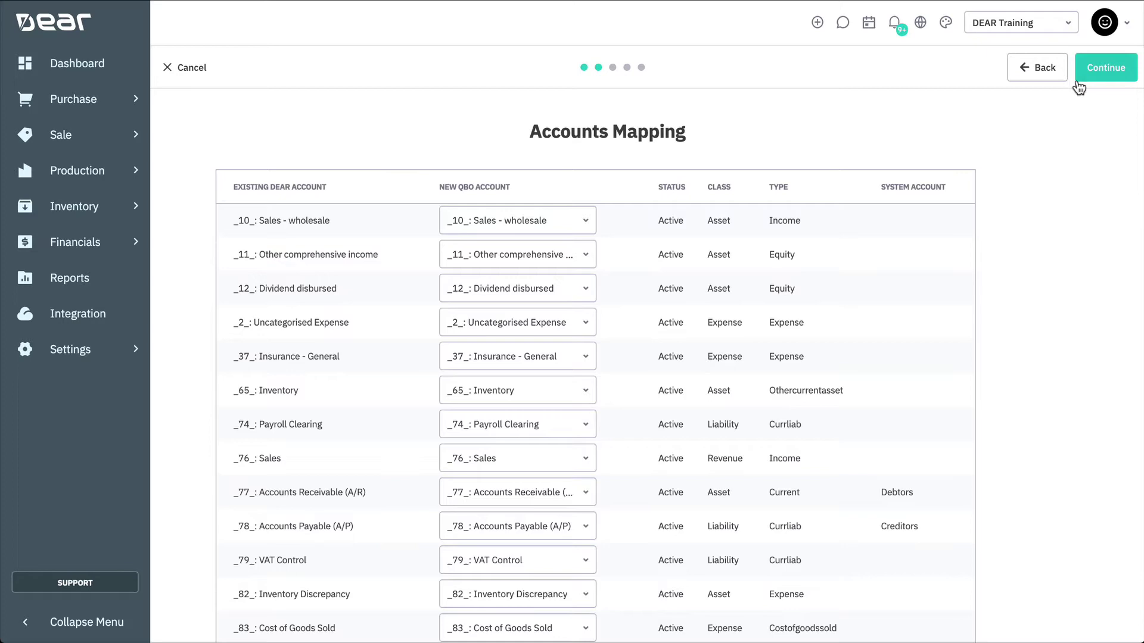
# - Accept the account mapping, leave Tax on Sales unmapped, and map the 30 days term to Net 30
pyautogui.scroll(-5, 1060, 277)
pyautogui.scroll(6, 1060, 278)
pyautogui.click(1103, 72)
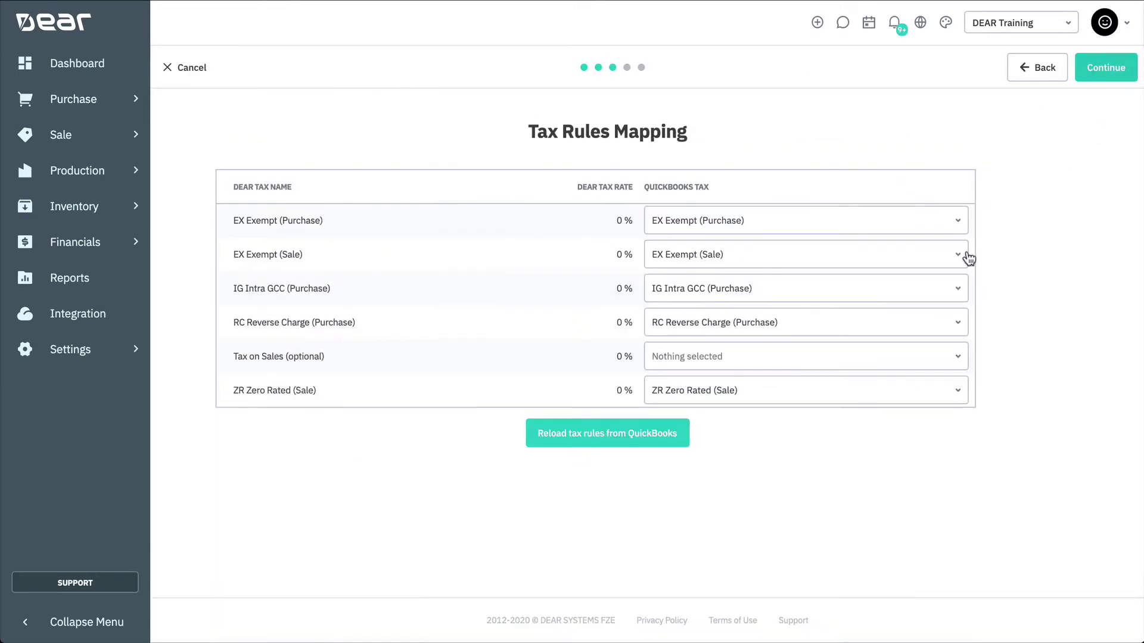
pyautogui.click(929, 358)
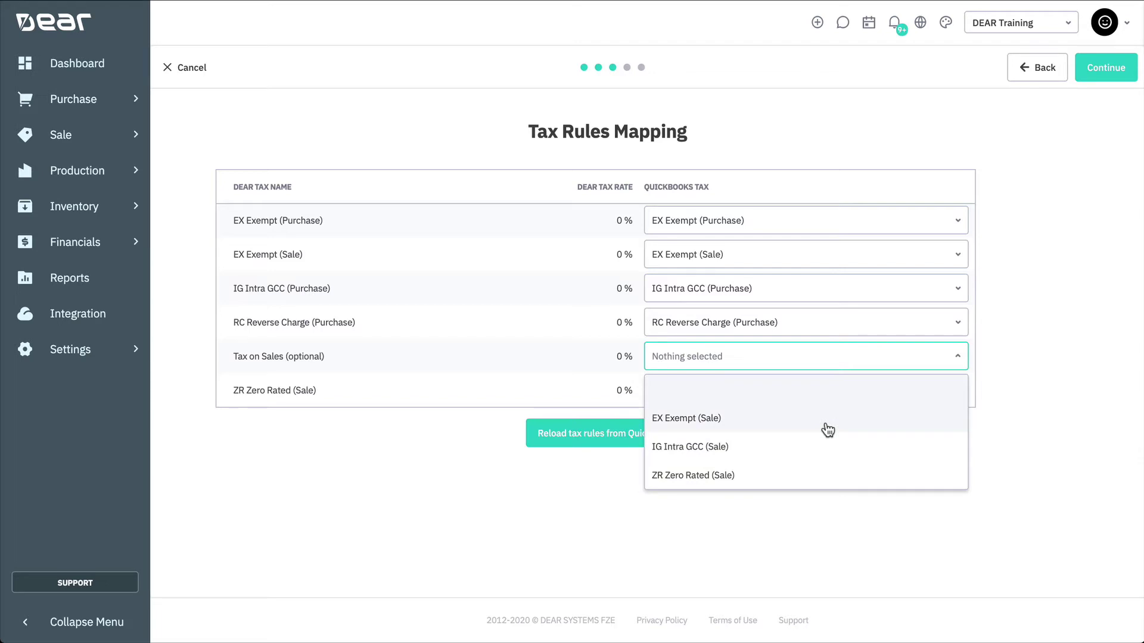
pyautogui.click(1054, 370)
pyautogui.click(1107, 69)
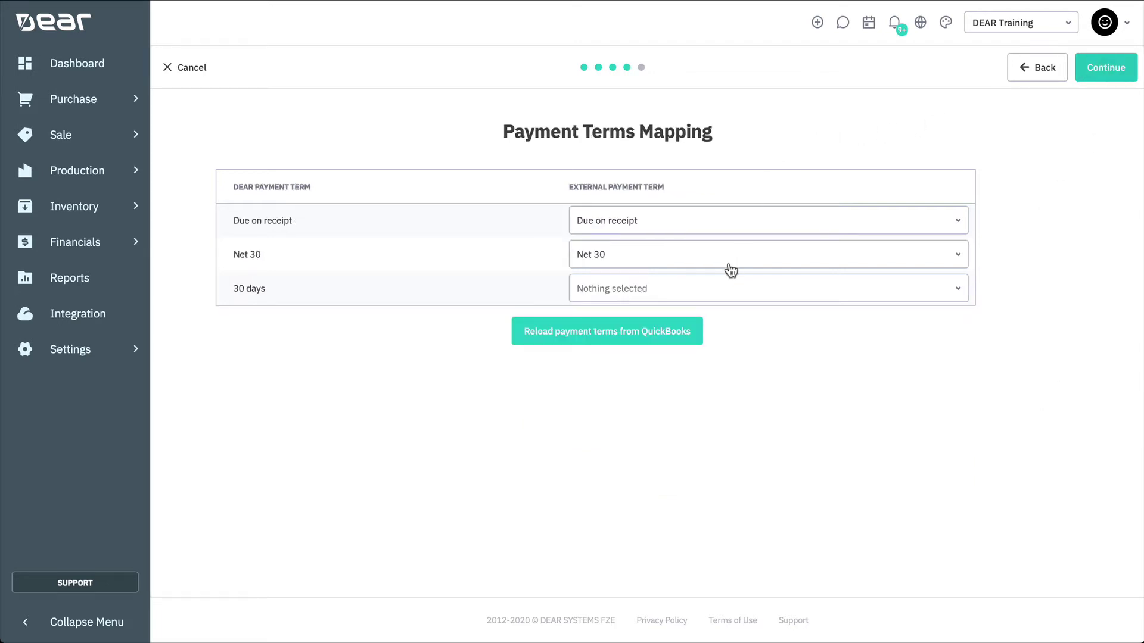
pyautogui.click(768, 288)
pyautogui.click(722, 405)
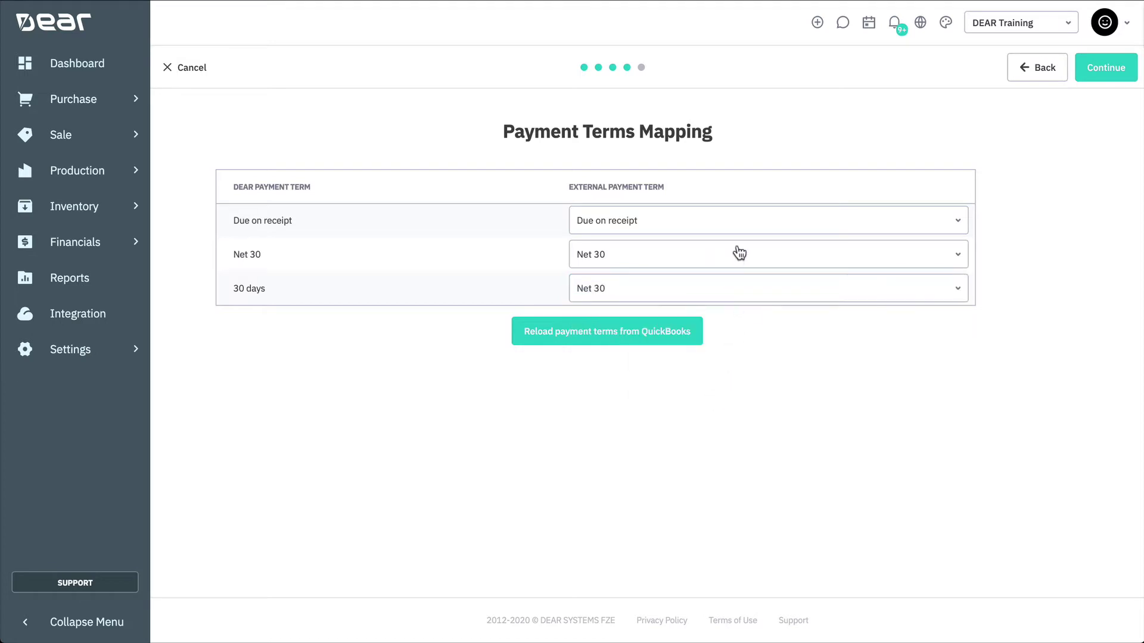
# - Confirm the data migration with the phrase 'I would like to update all transactions' and proceed
pyautogui.click(1104, 70)
pyautogui.click(510, 391)
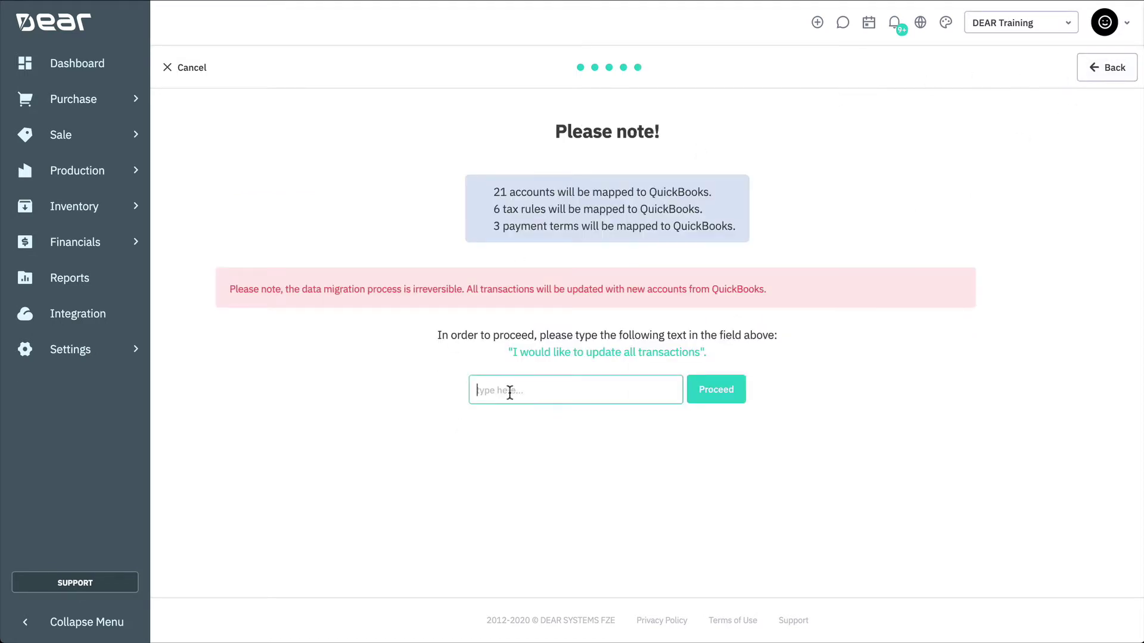
pyautogui.write('I would like to update all transactions')
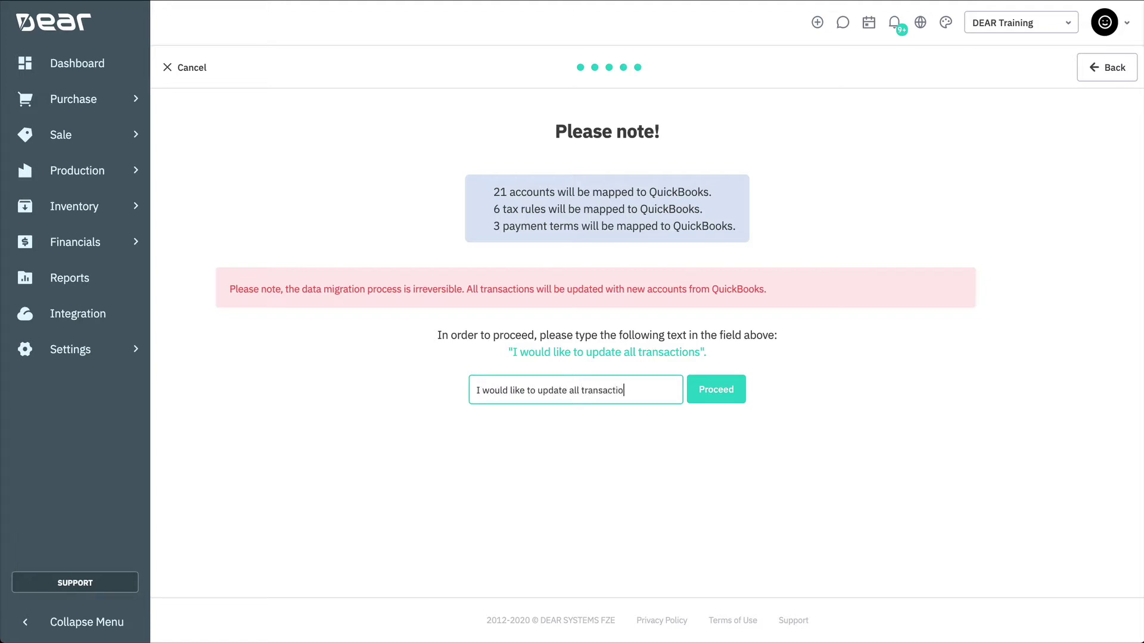
pyautogui.click(715, 402)
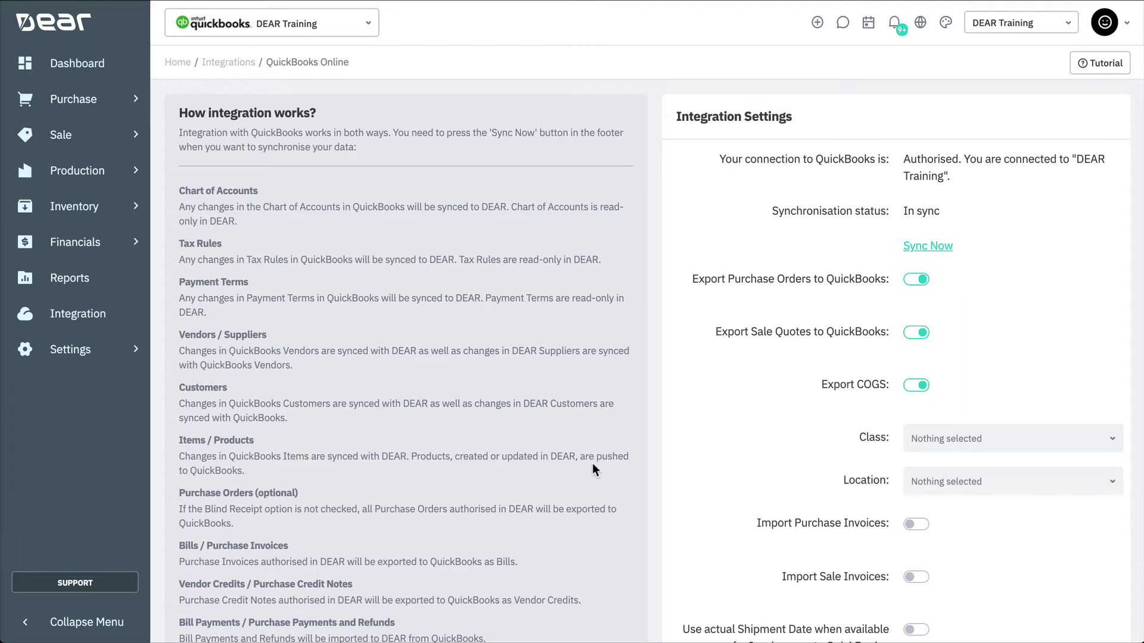
pyautogui.scroll(-5, 590, 511)
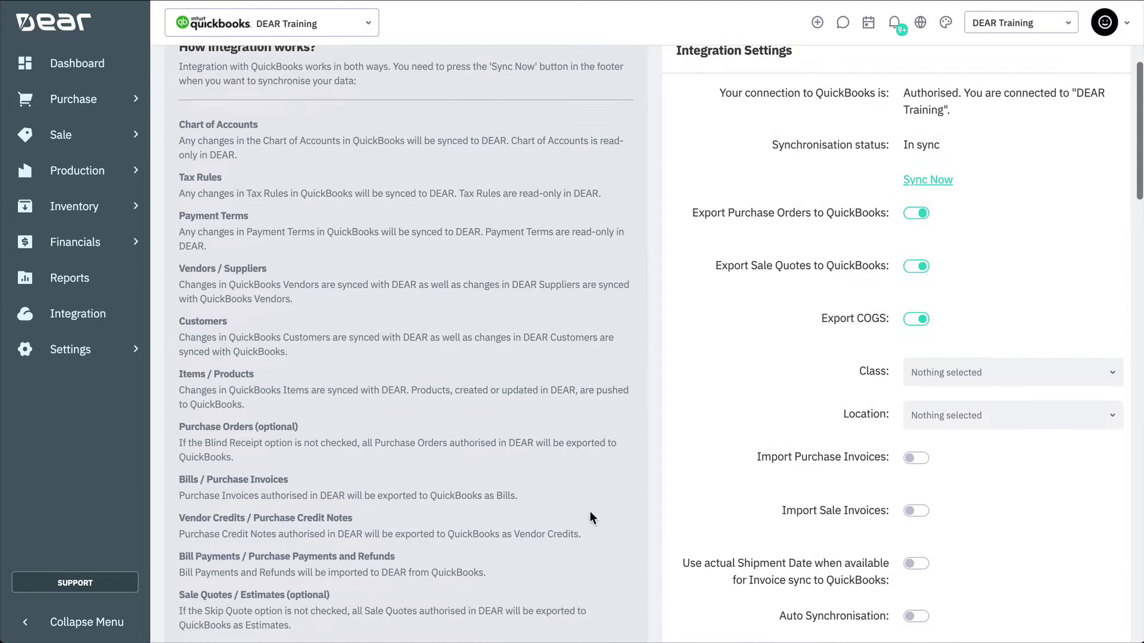
pyautogui.scroll(-1, 592, 515)
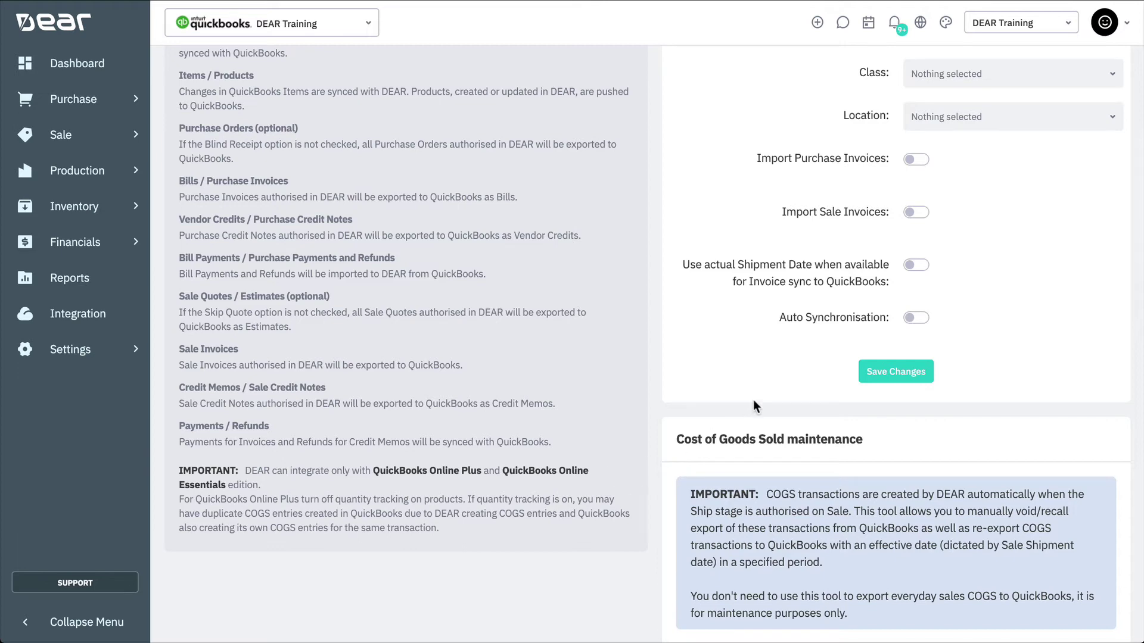
# - Switch on Auto Synchronisation in DEAR's QuickBooks Integration Settings
pyautogui.scroll(6, 752, 399)
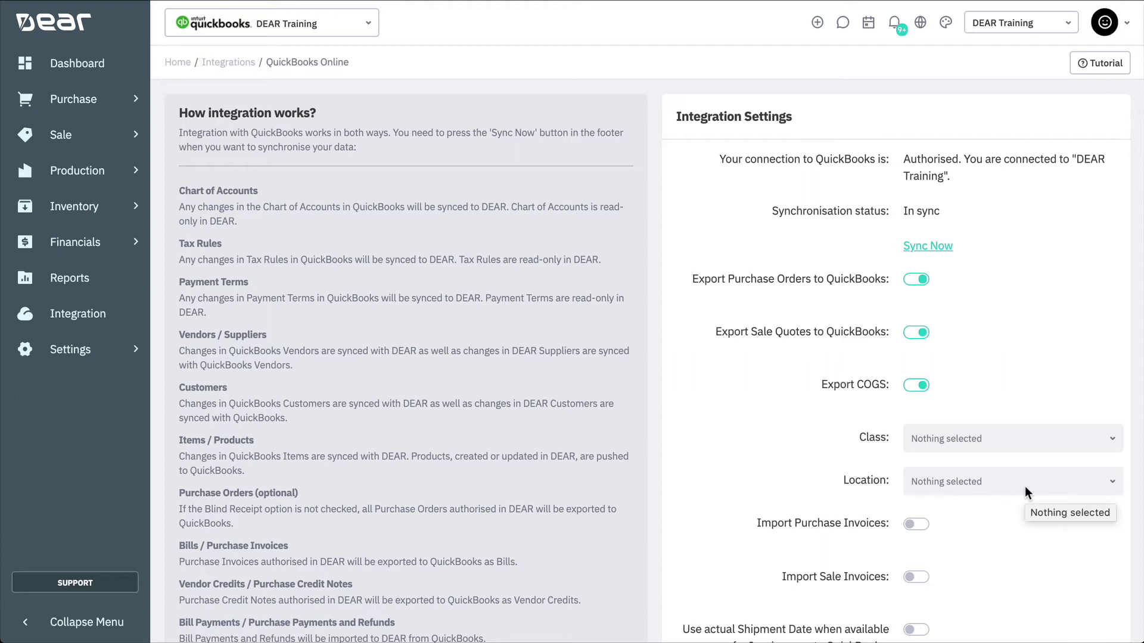
pyautogui.scroll(-3, 1024, 486)
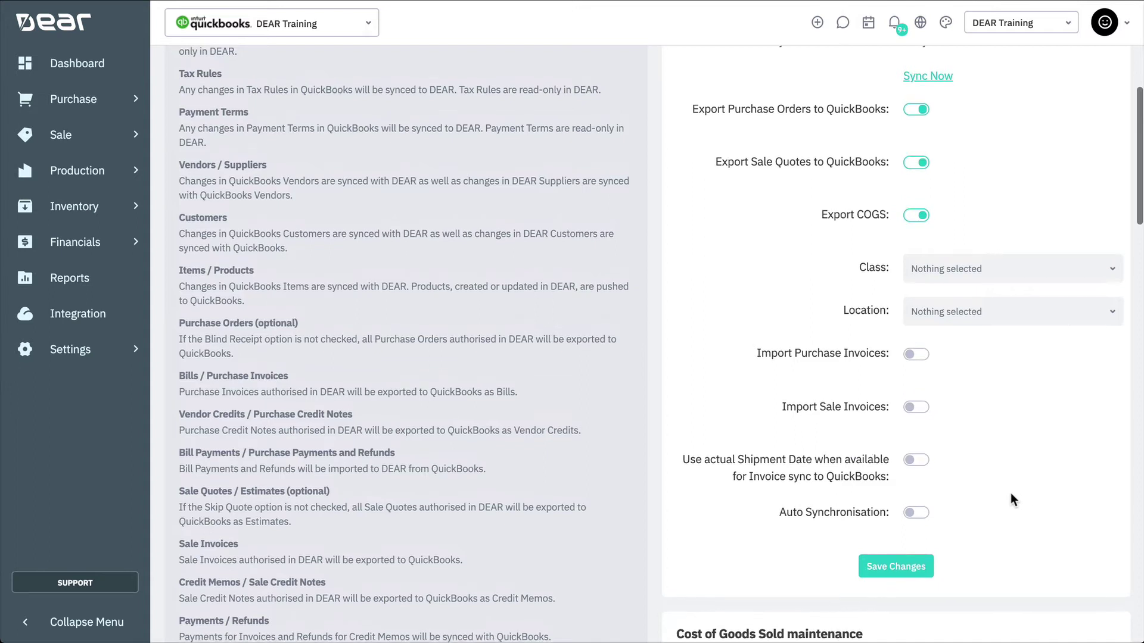
pyautogui.click(916, 510)
pyautogui.scroll(-6, 972, 481)
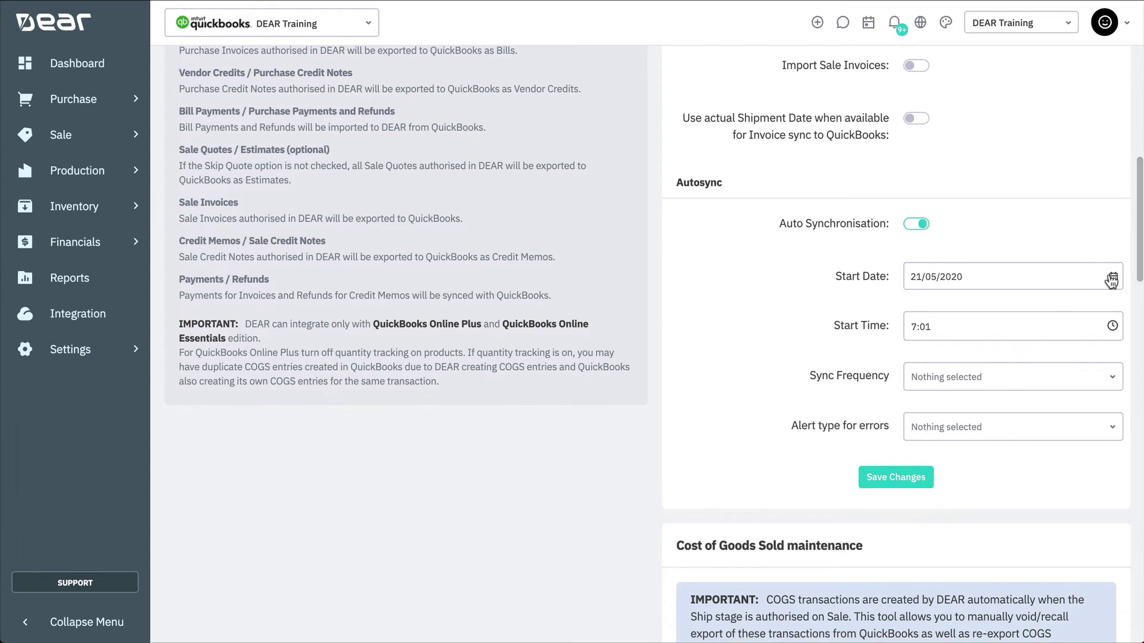
# - Set autosync to start on 22/05/2020 at 7:00 and run Daily
pyautogui.click(1112, 280)
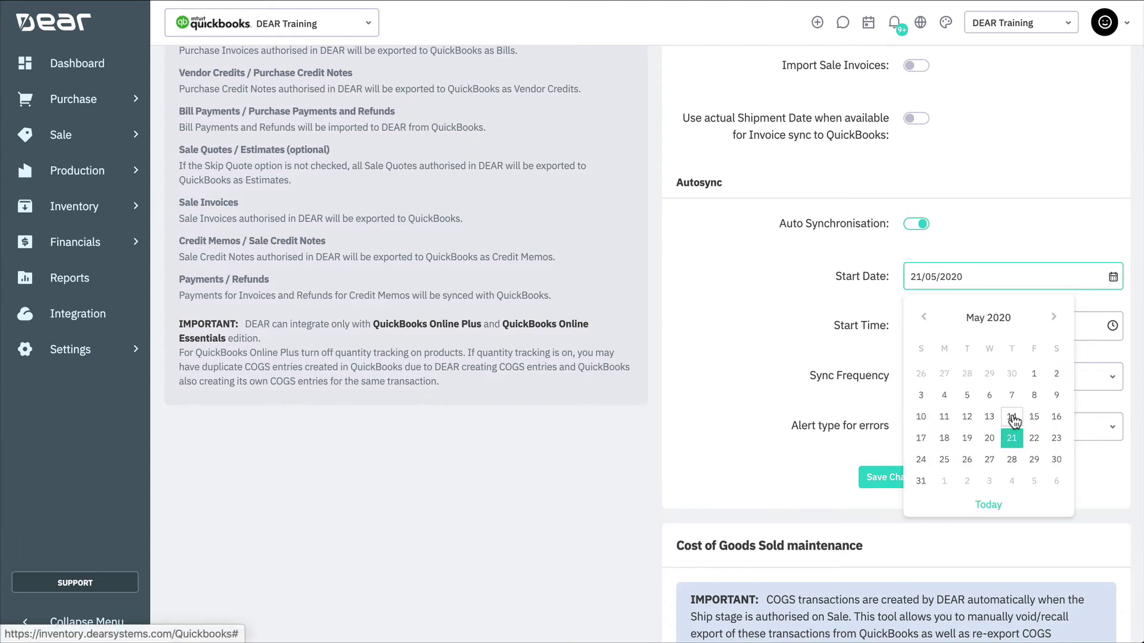
pyautogui.click(1036, 426)
pyautogui.click(995, 327)
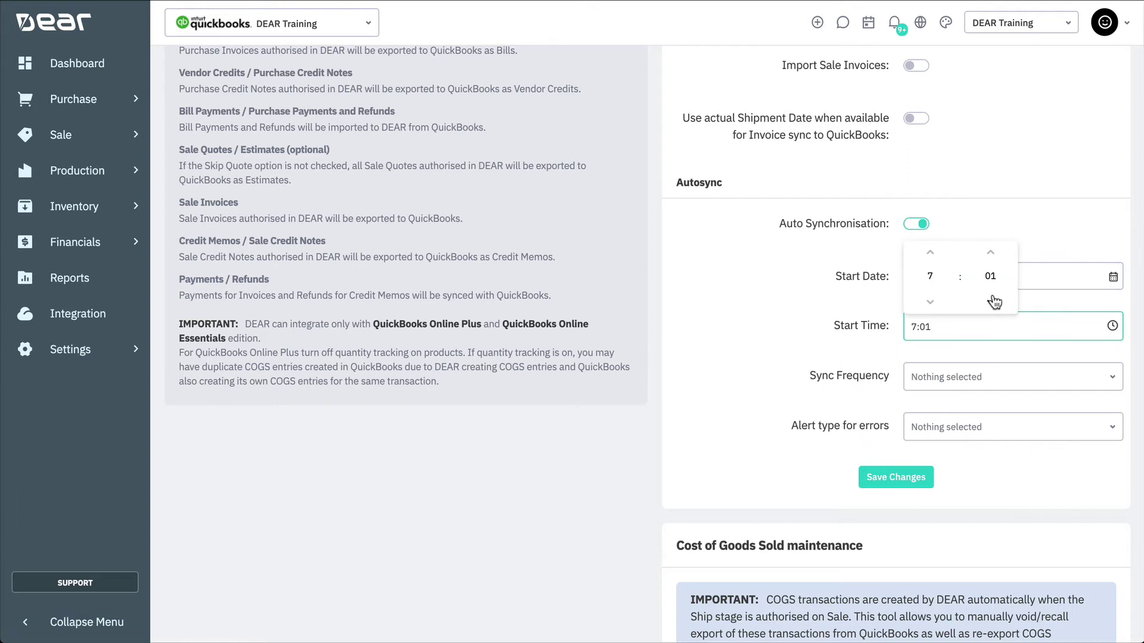
pyautogui.click(990, 302)
pyautogui.click(980, 375)
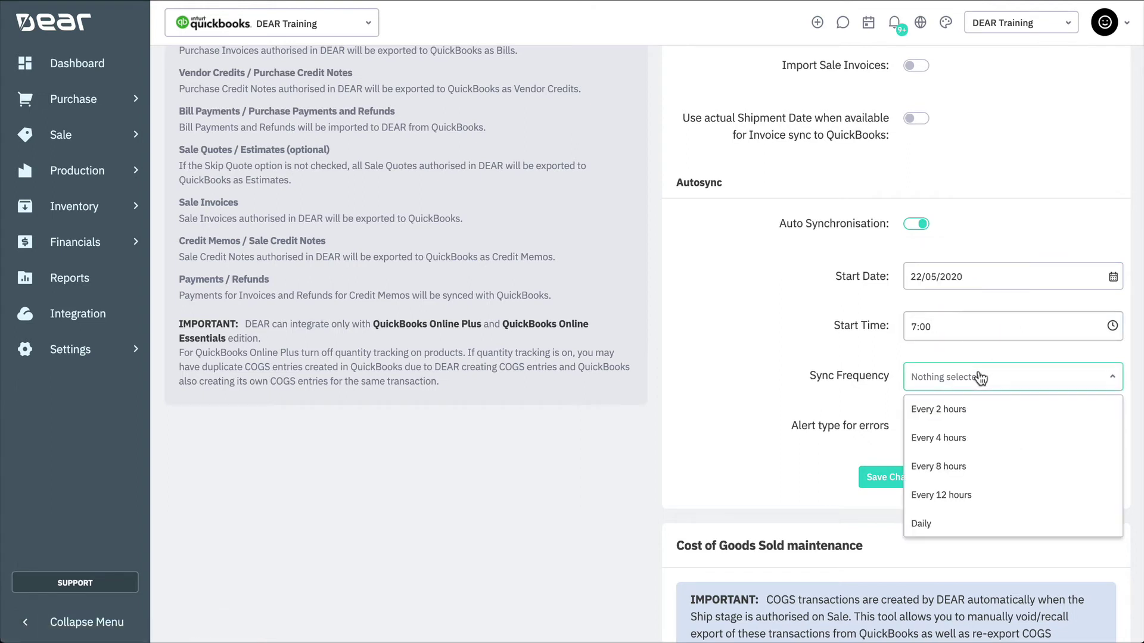
pyautogui.click(950, 522)
# - Send sync error alerts by Email to the Finance Manager mailing list
pyautogui.click(973, 429)
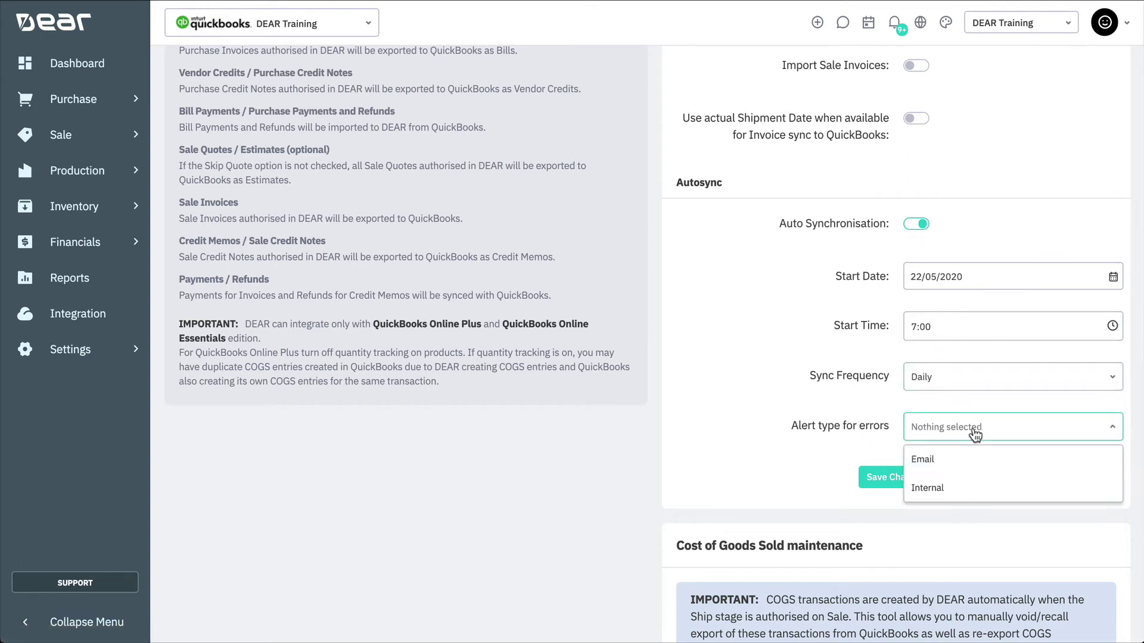
pyautogui.click(961, 462)
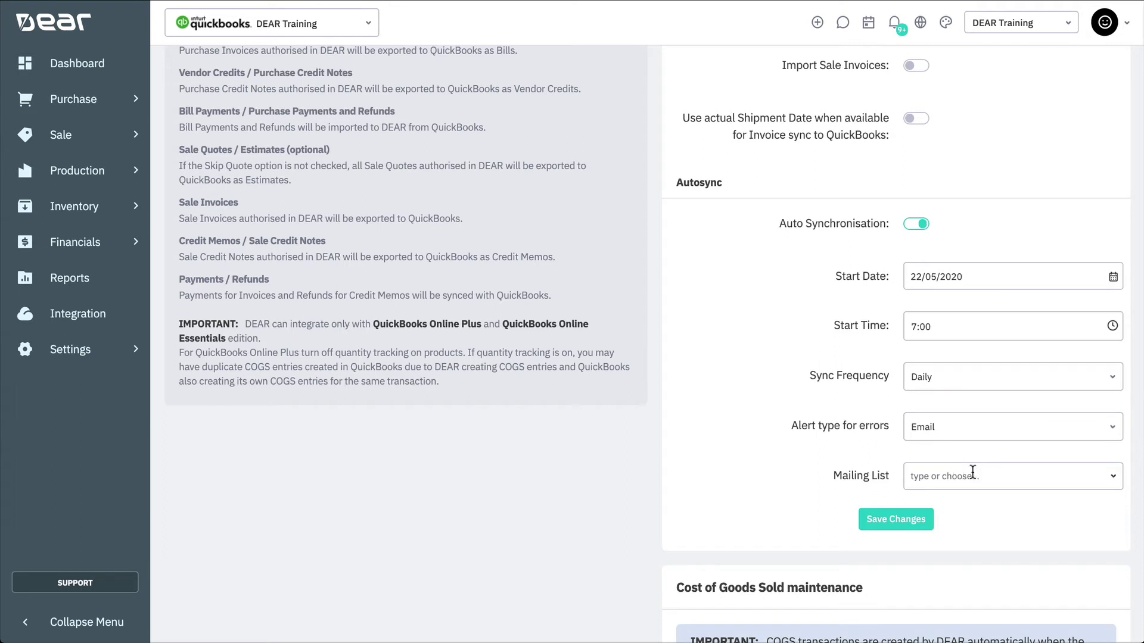
pyautogui.click(1110, 479)
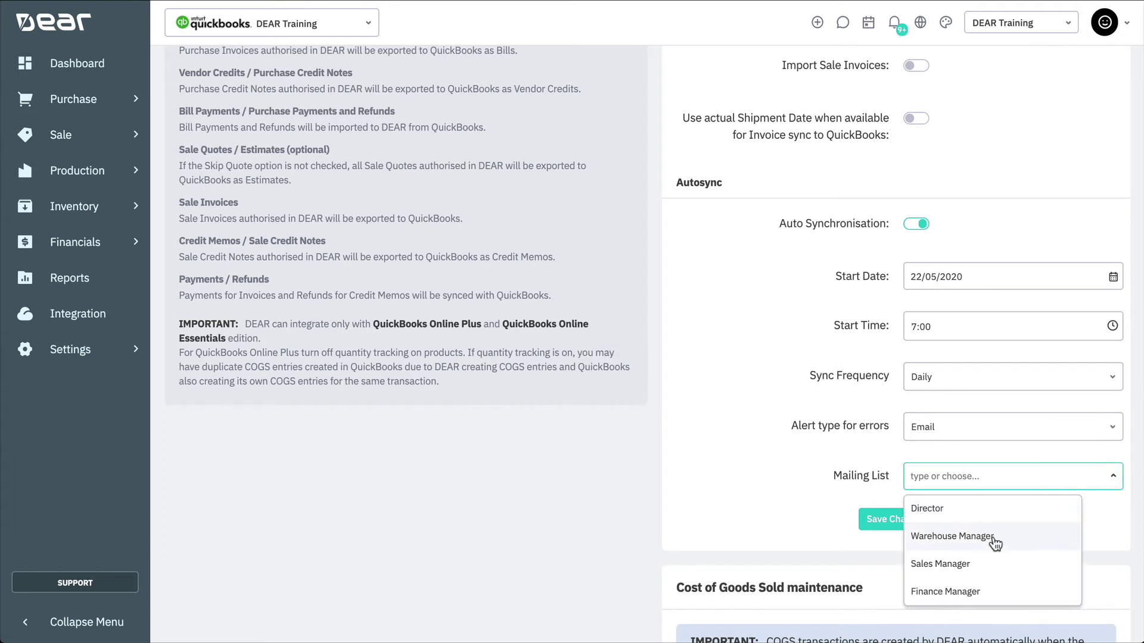
pyautogui.click(991, 590)
pyautogui.click(1027, 527)
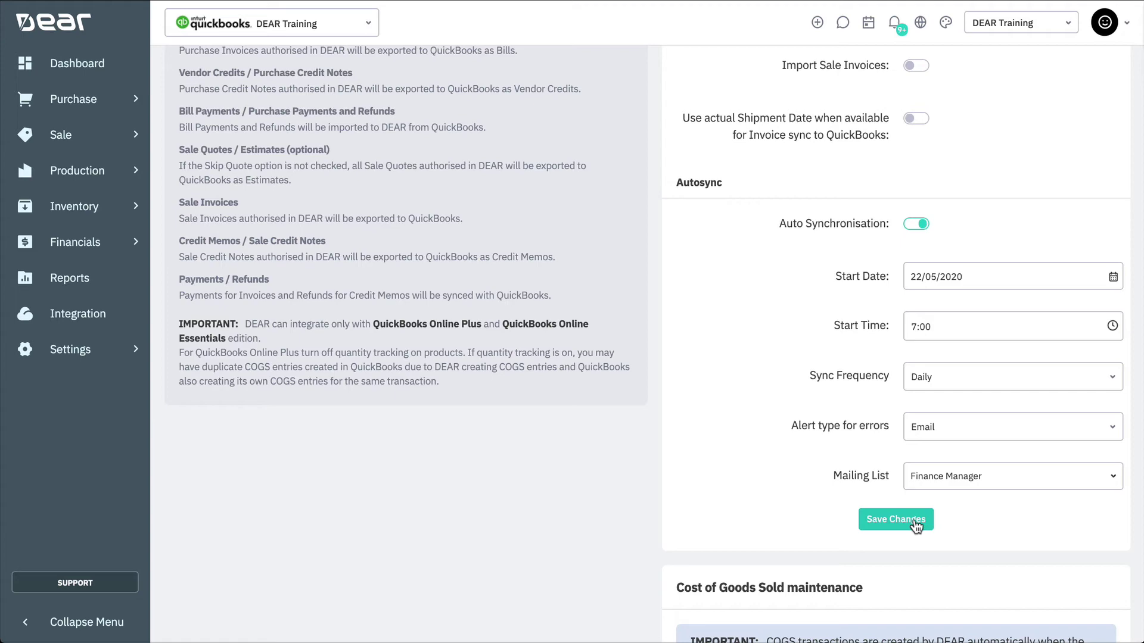
pyautogui.scroll(-8, 916, 525)
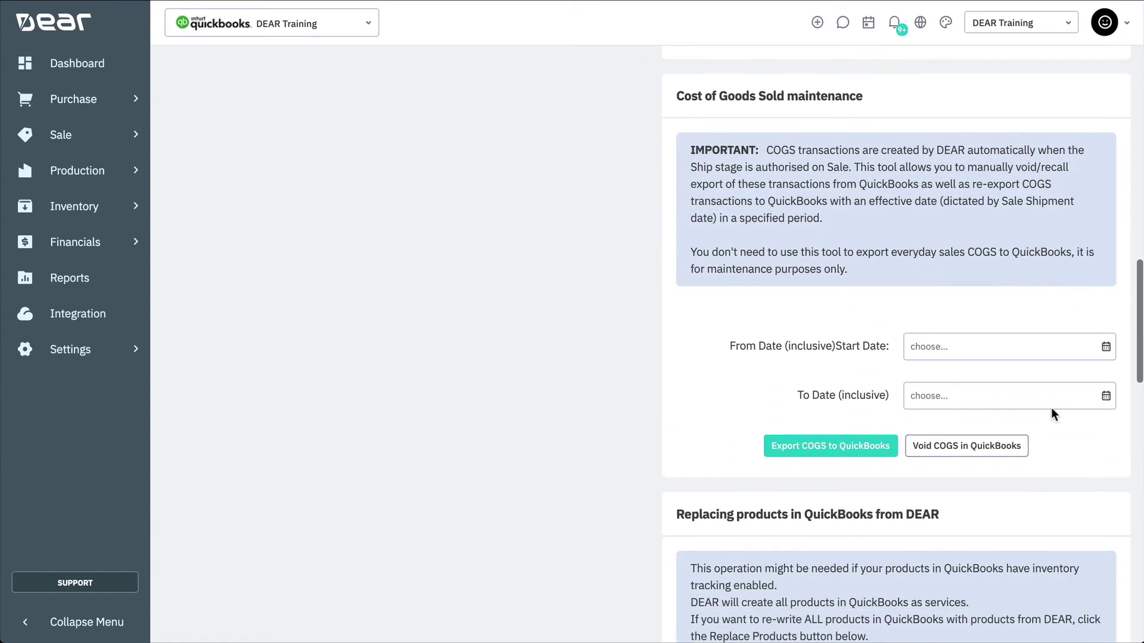
# - Pick 01/03/2020 as the COGS From Date and 31/03/2020 as the To Date
pyautogui.click(1105, 347)
pyautogui.click(928, 390)
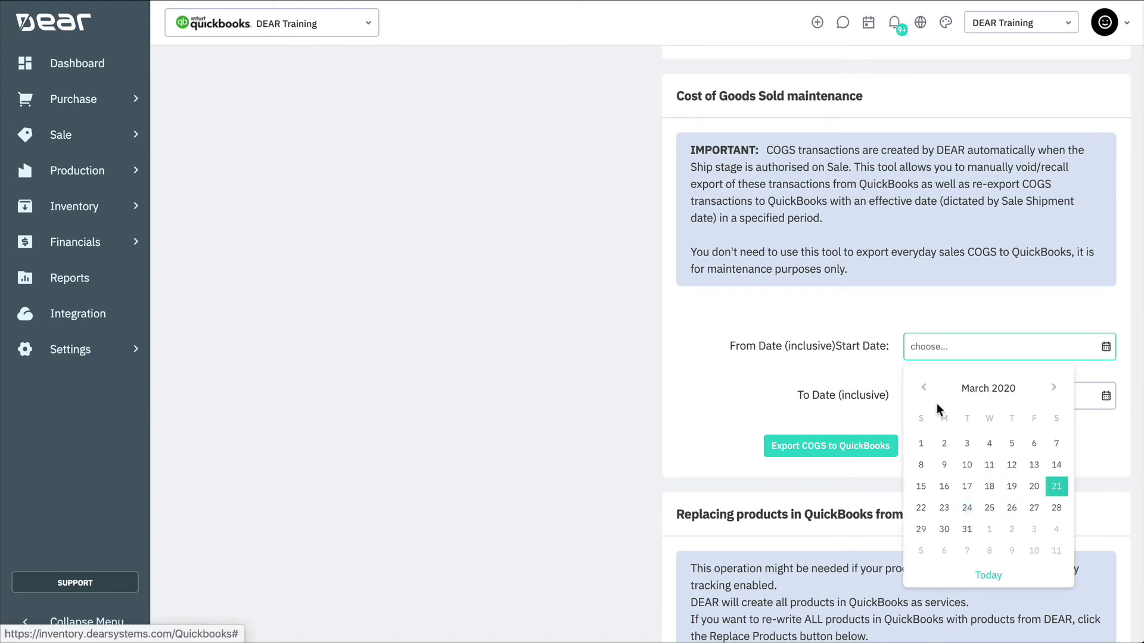
pyautogui.click(920, 444)
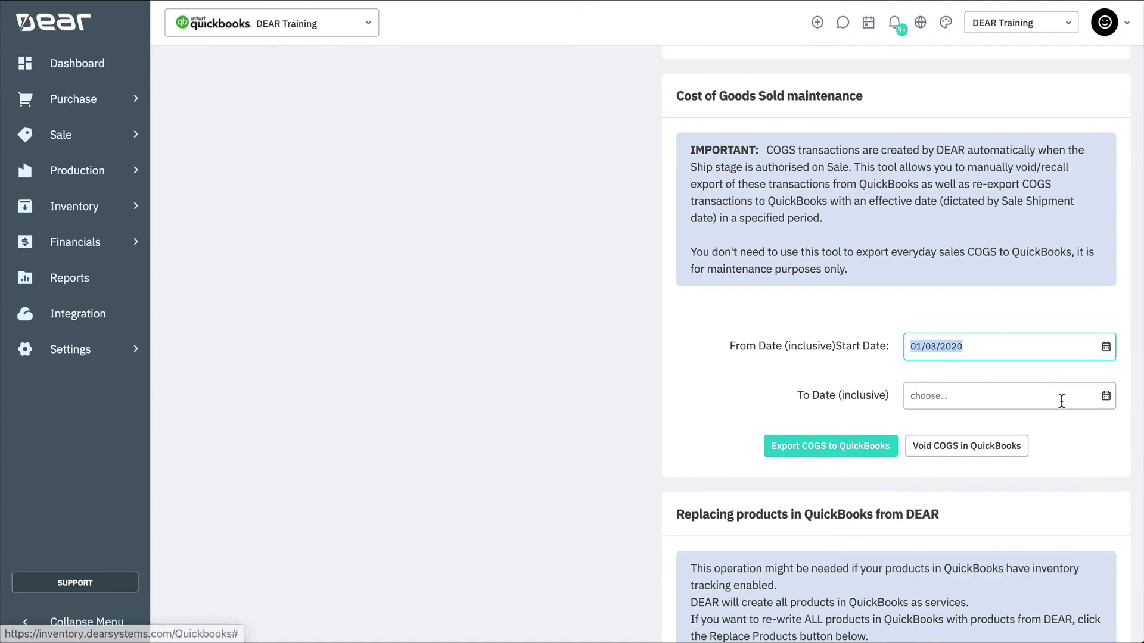
pyautogui.click(1105, 396)
pyautogui.click(924, 180)
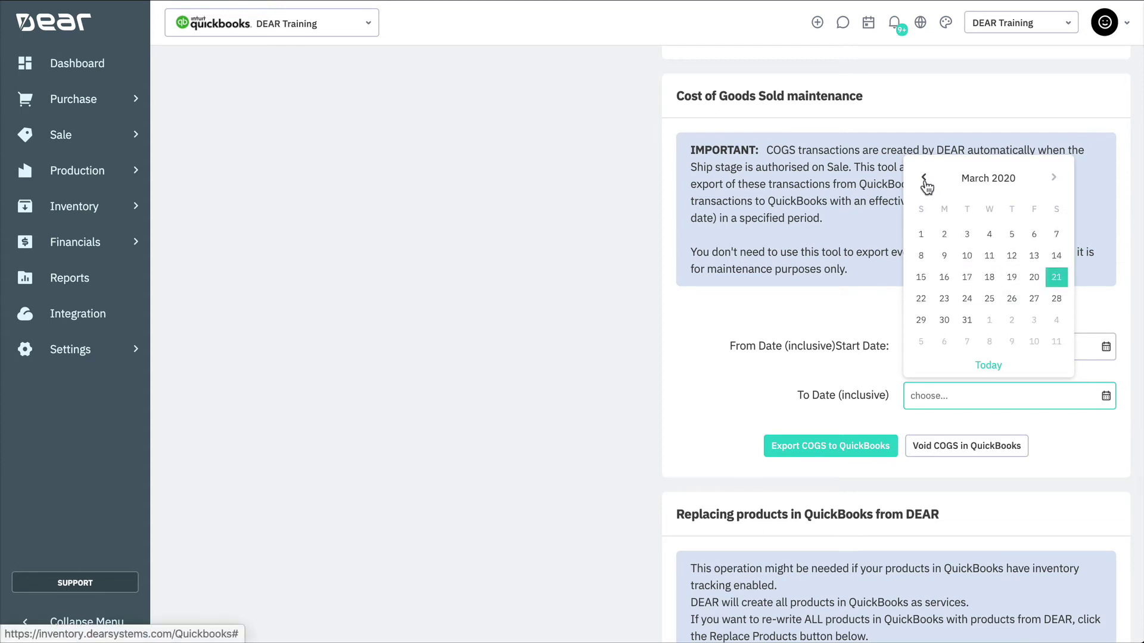
pyautogui.click(966, 322)
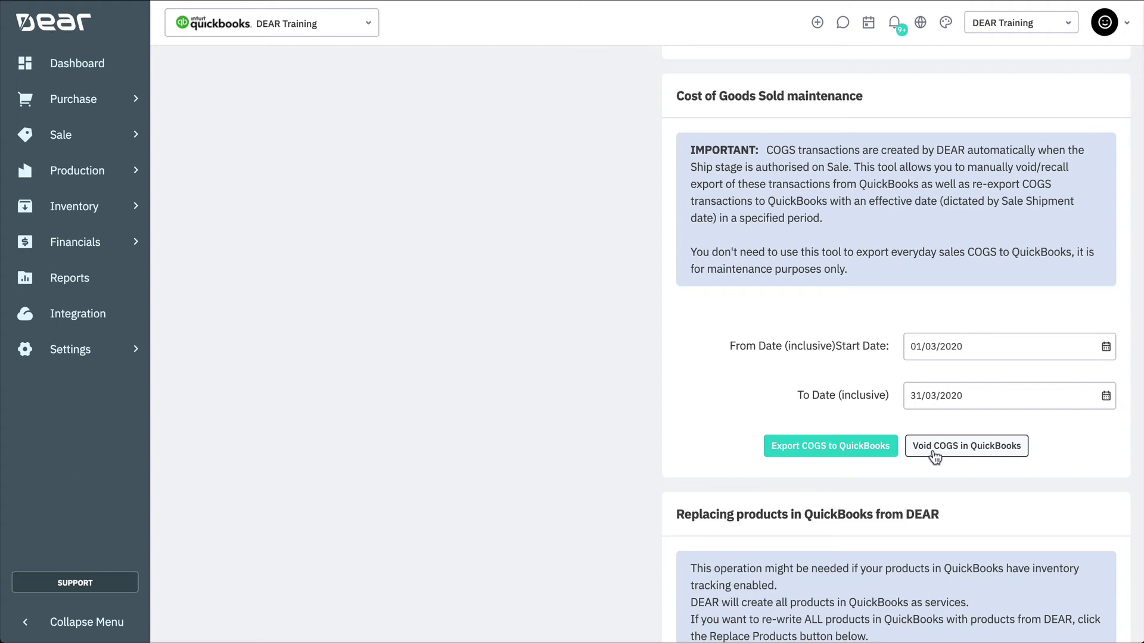
pyautogui.scroll(-5, 933, 456)
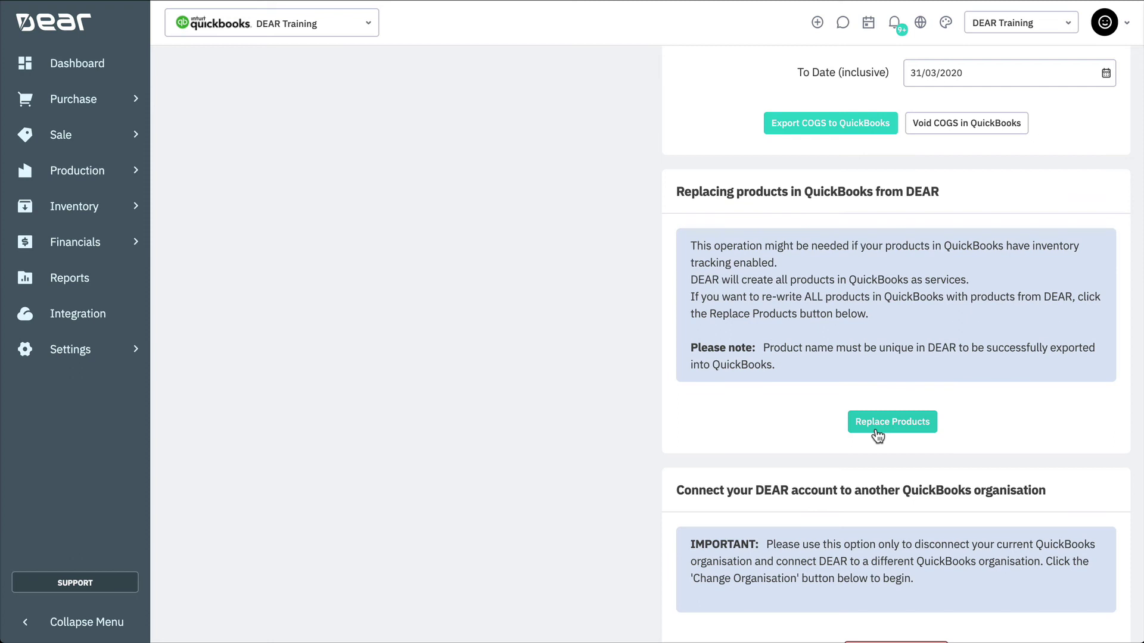
# - Set the Export historical data start date to 01/01/2020 via its calendar
pyautogui.scroll(-5, 877, 436)
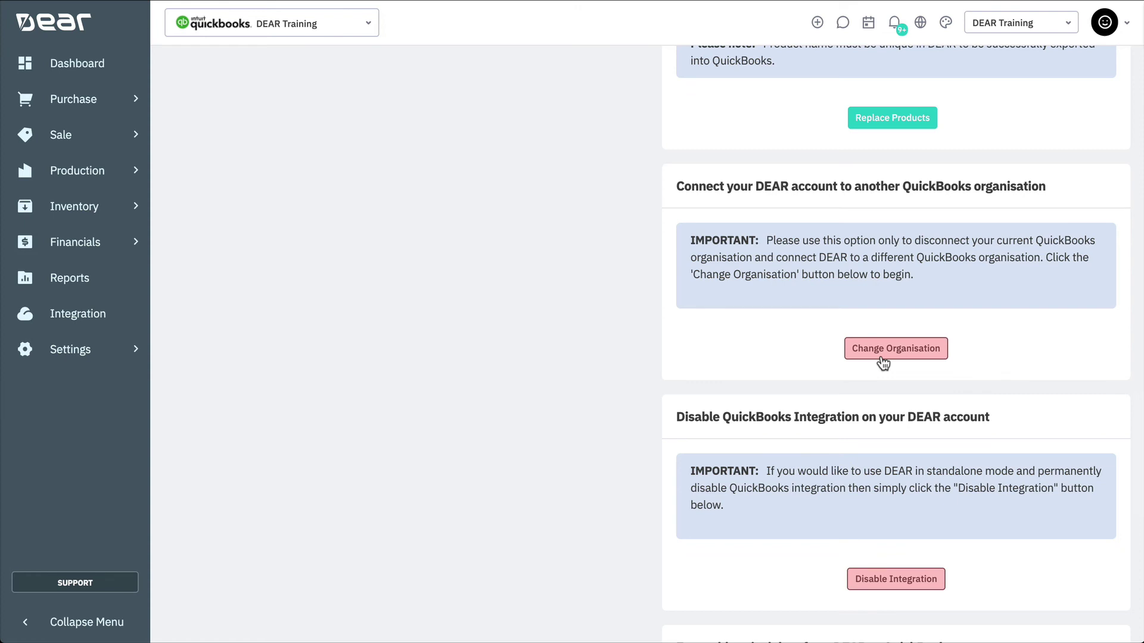
pyautogui.scroll(-4, 882, 363)
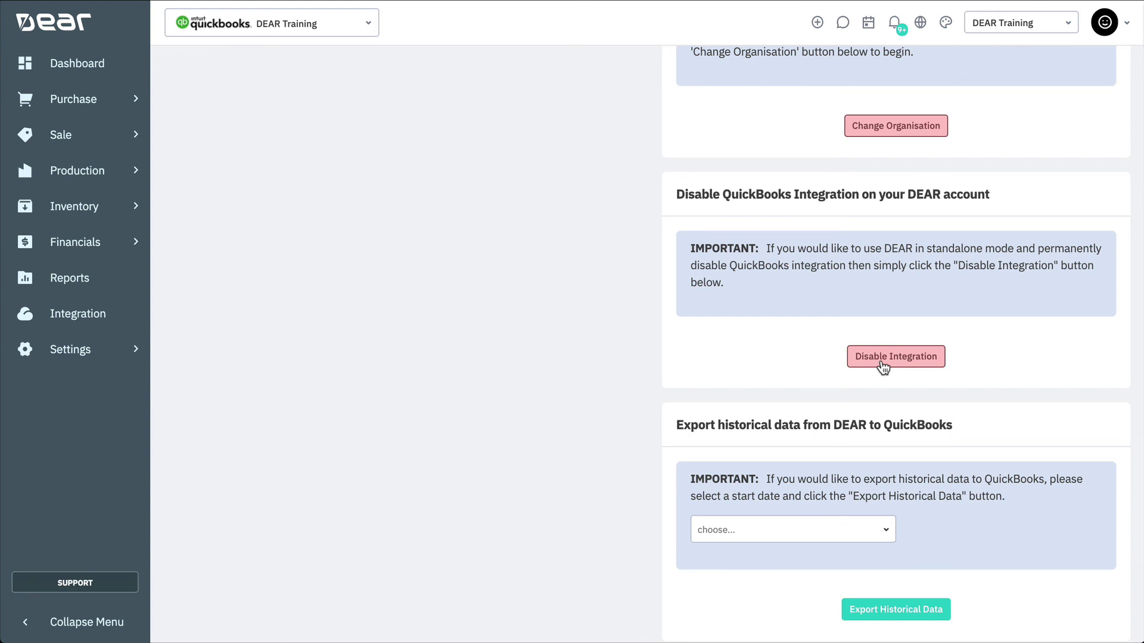
pyautogui.scroll(-4, 882, 366)
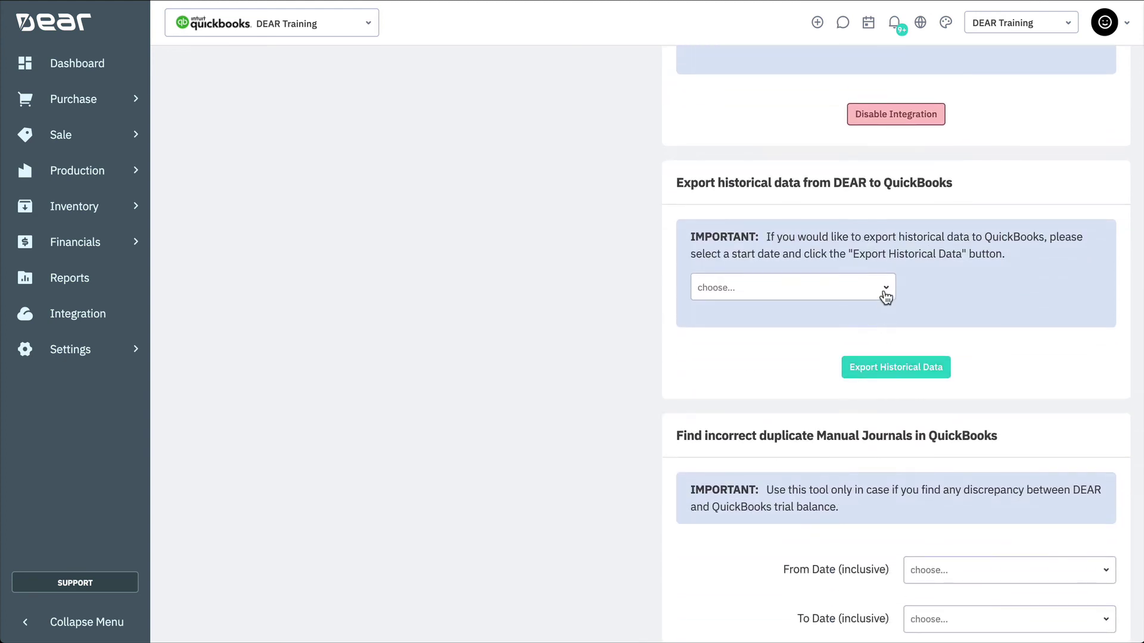
pyautogui.click(697, 292)
pyautogui.click(707, 328)
pyautogui.click(708, 328)
pyautogui.click(708, 328)
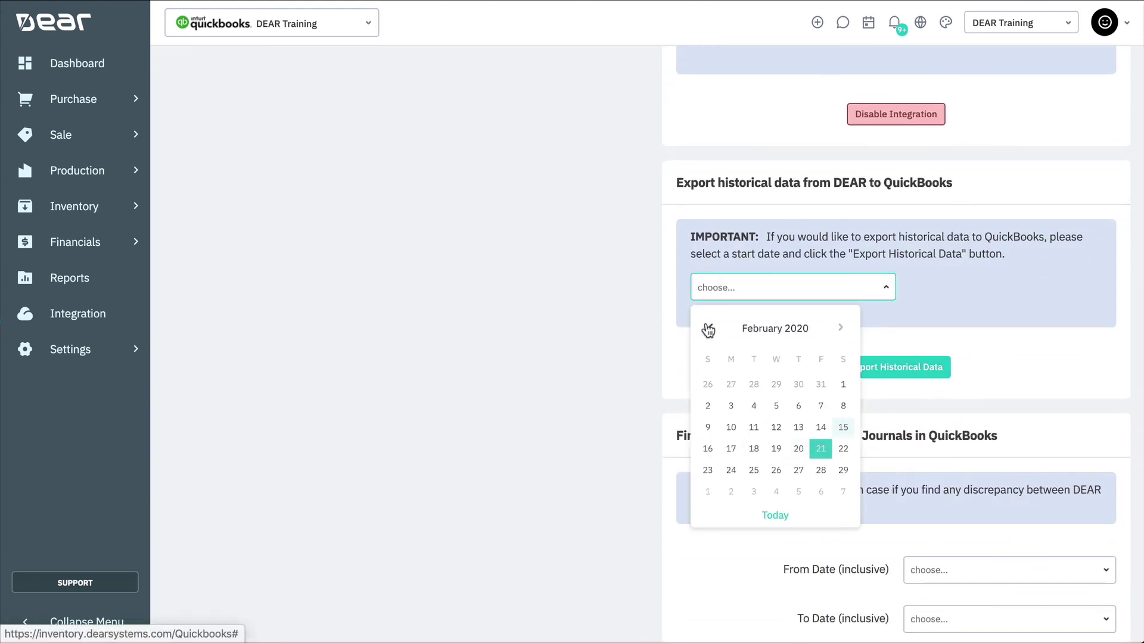
pyautogui.click(708, 329)
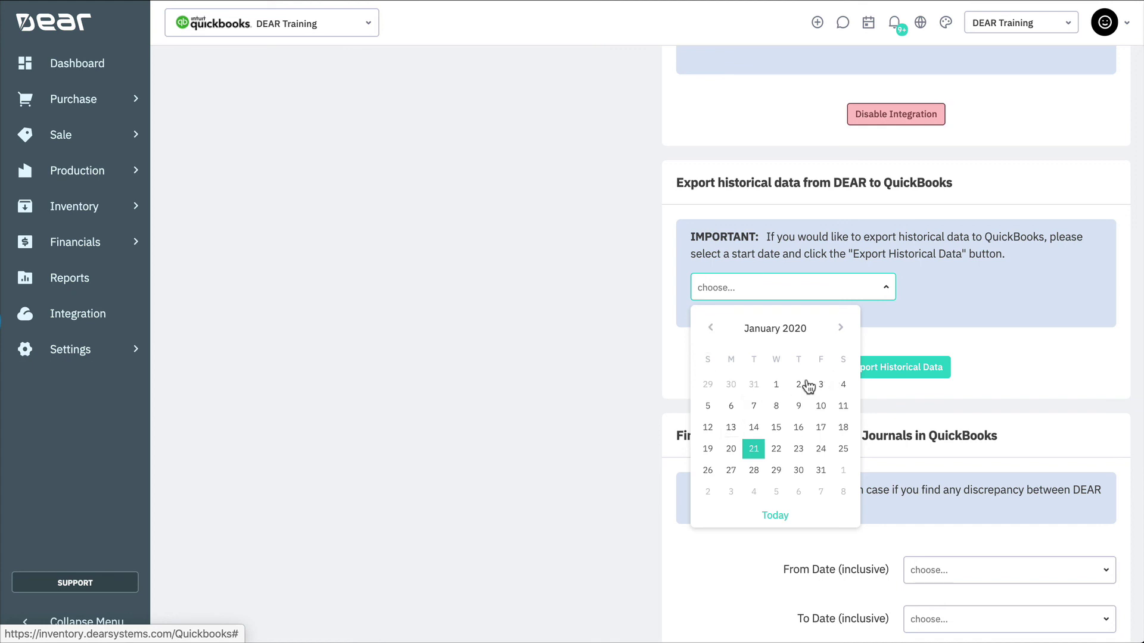
pyautogui.click(776, 385)
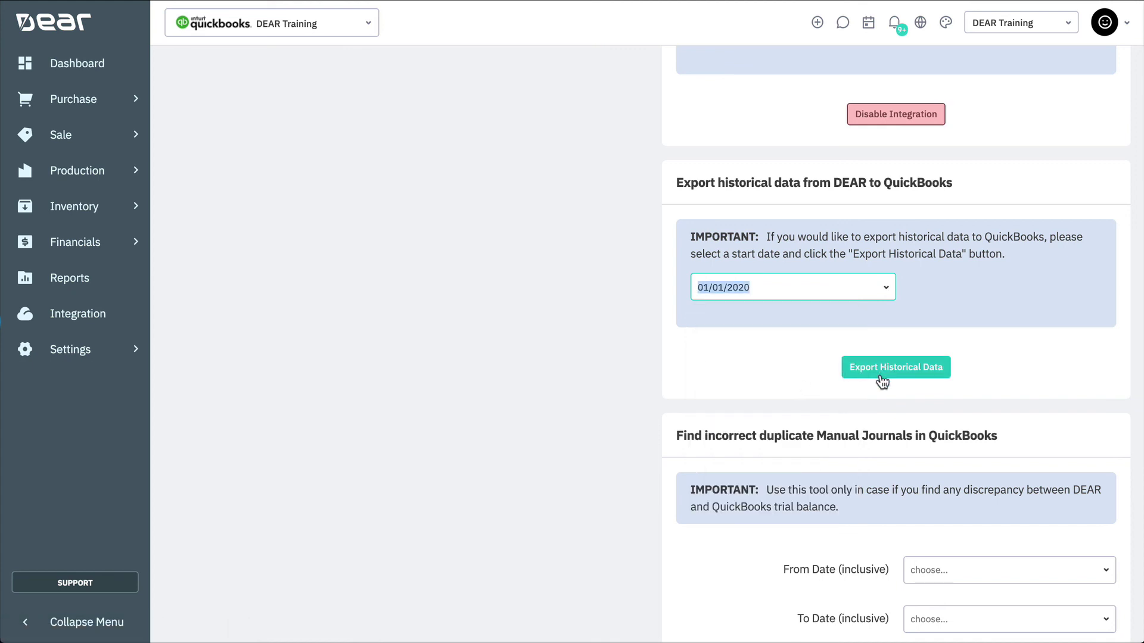
# - Open Account Mapping from the Financial section of Reference Books
pyautogui.click(131, 349)
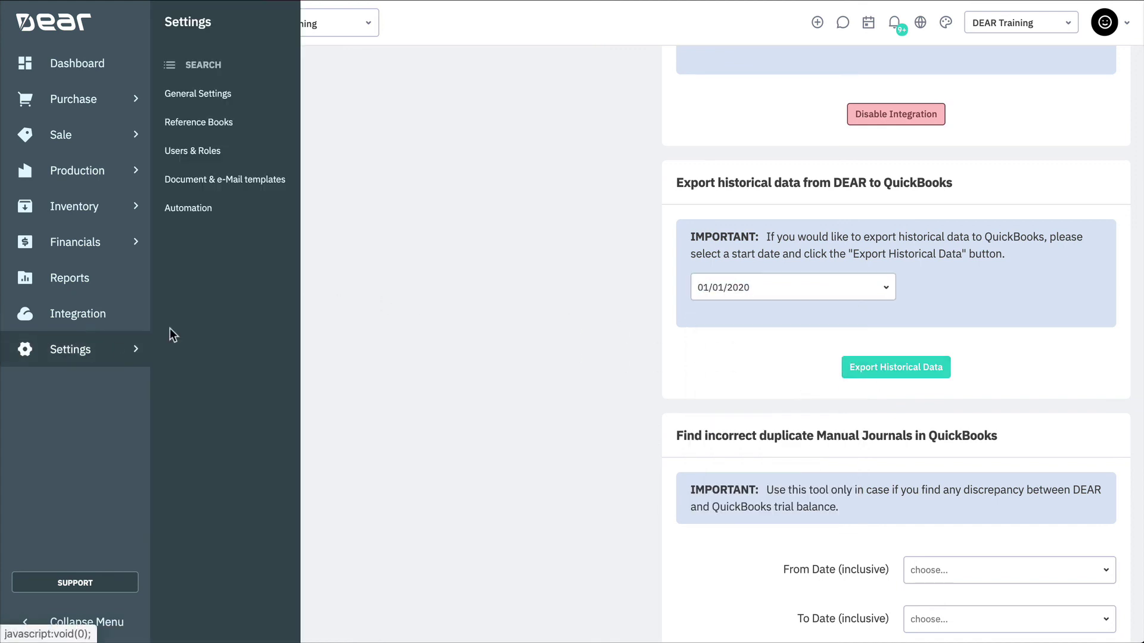
pyautogui.click(265, 121)
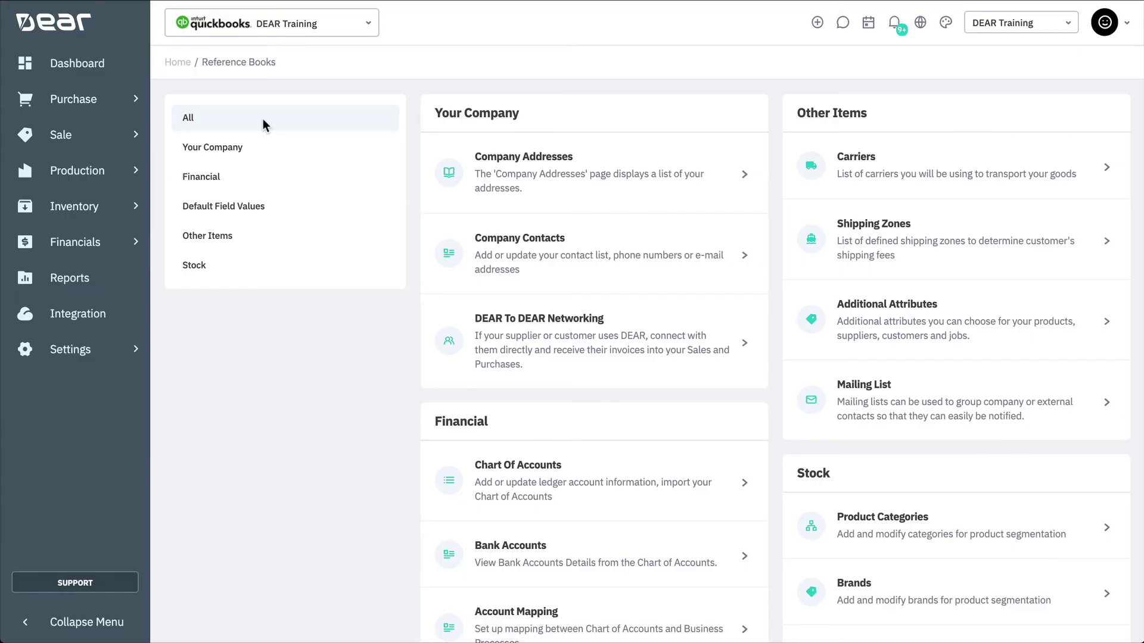
pyautogui.click(267, 180)
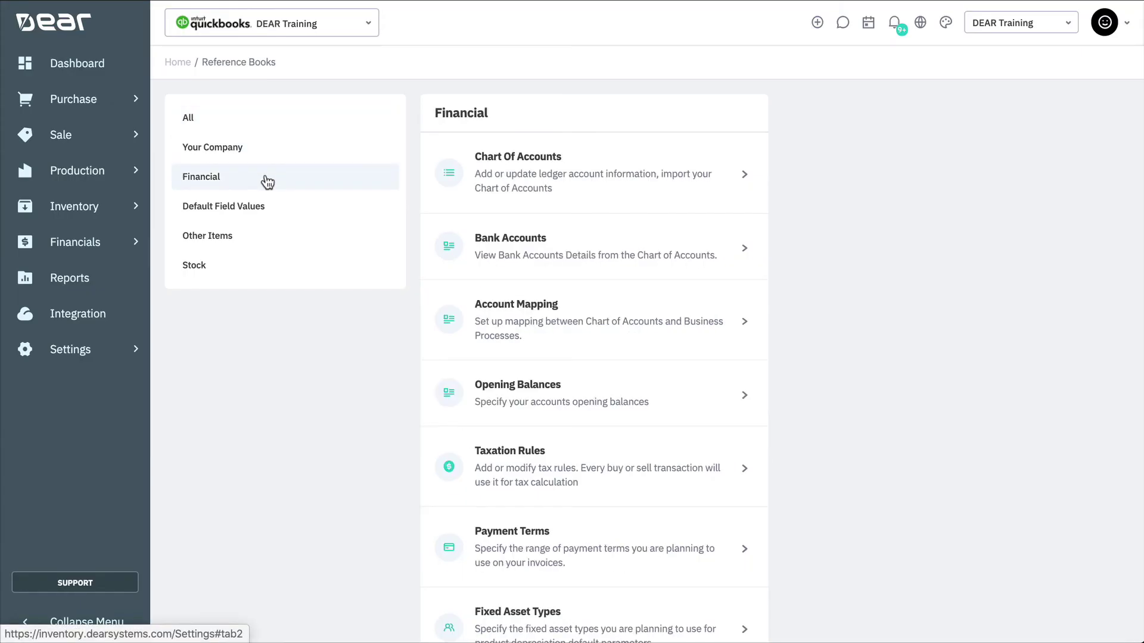
pyautogui.click(629, 303)
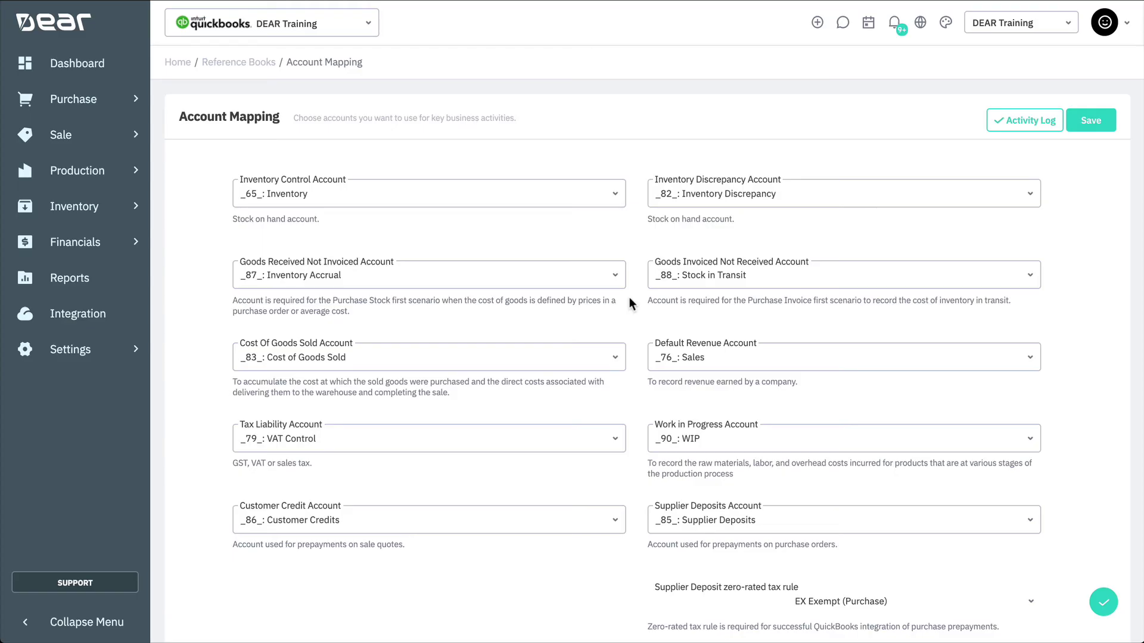
# - Change Default Revenue Account to _60_: Dividend income and show the QuickBooks sync summary
pyautogui.scroll(-1, 629, 298)
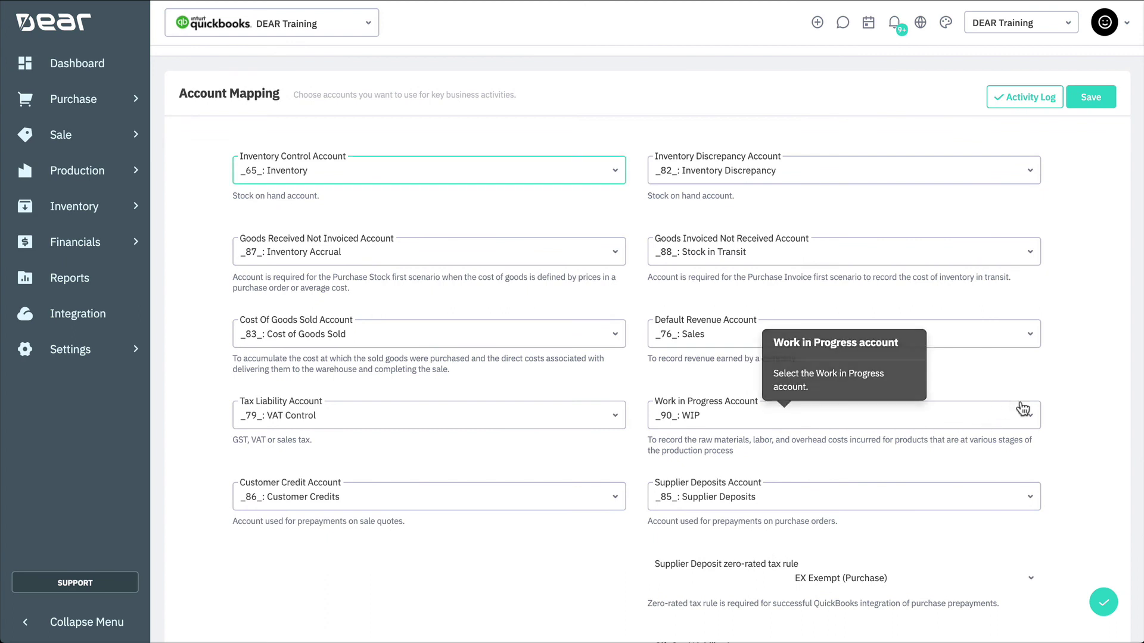
pyautogui.click(1033, 337)
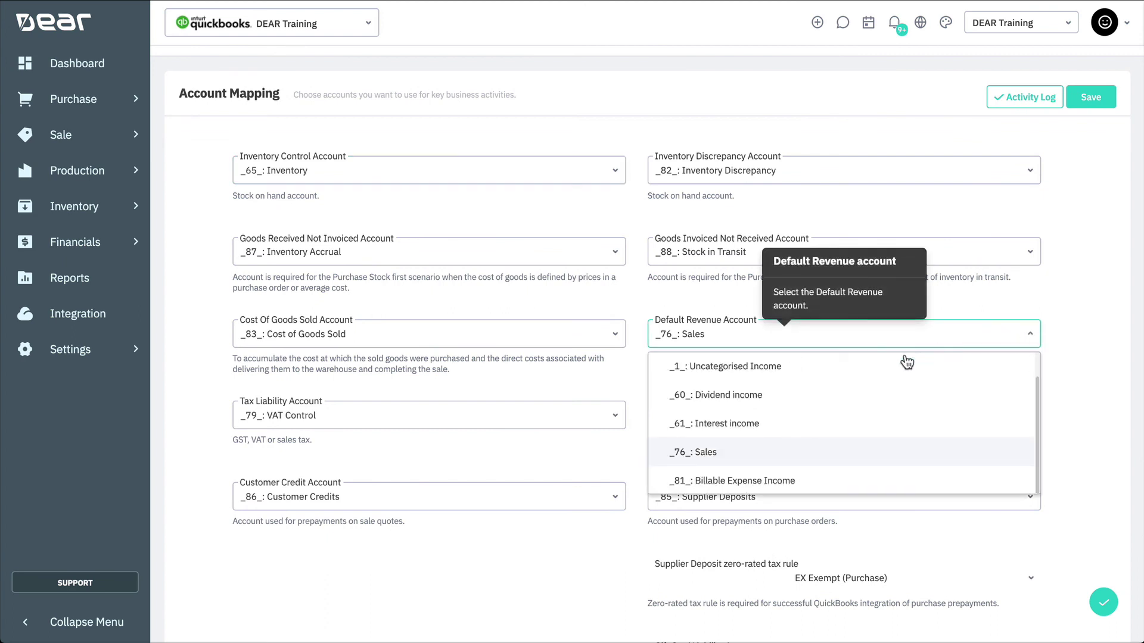
pyautogui.click(804, 404)
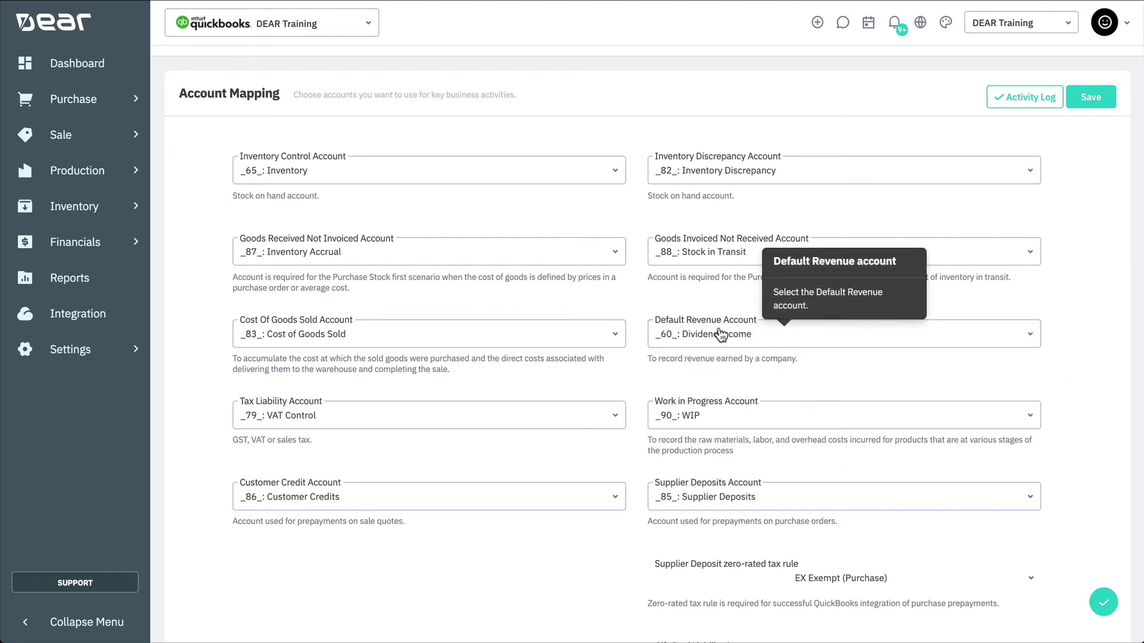
pyautogui.click(301, 28)
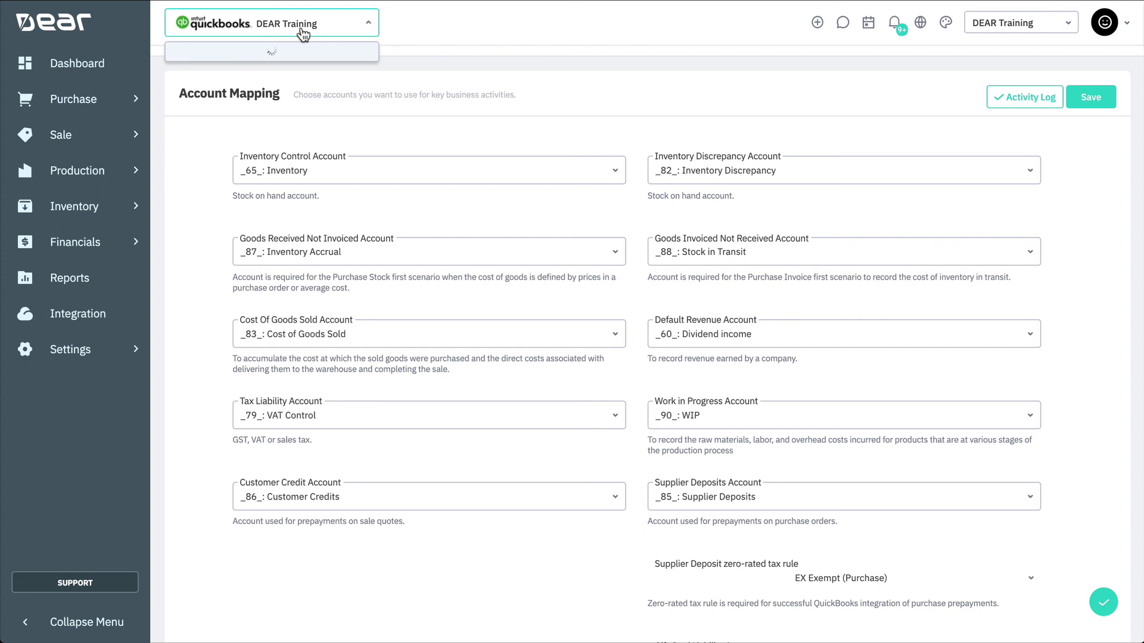